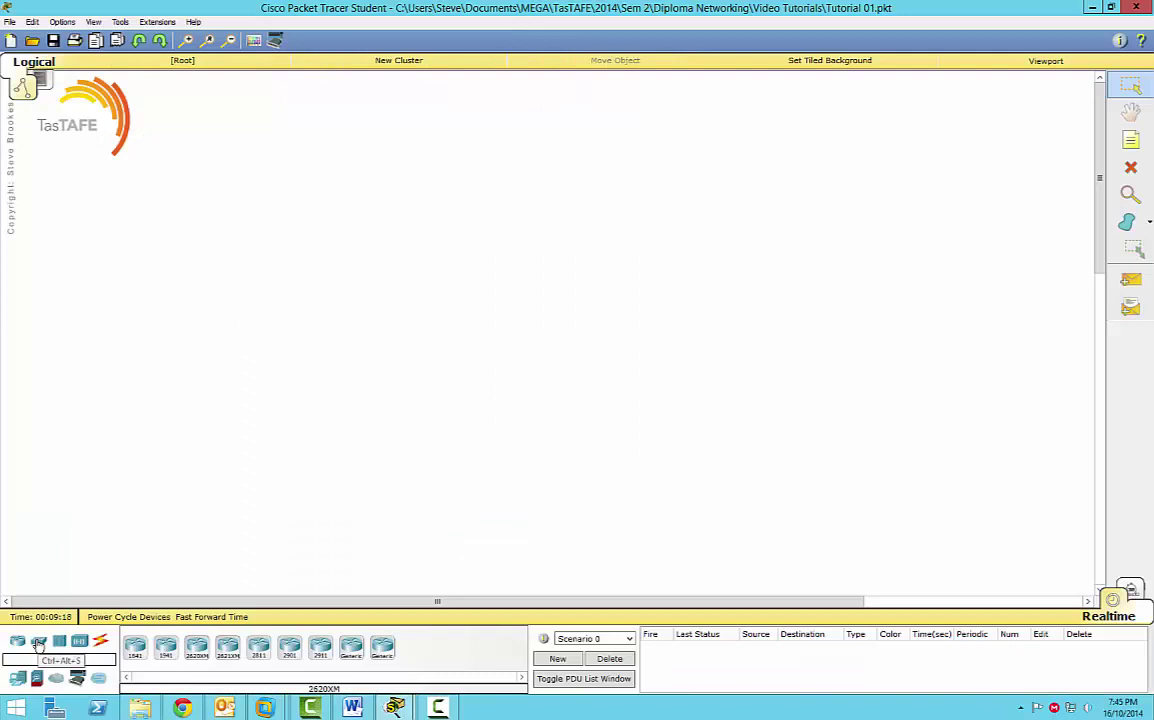
# Drag a 2950-24 switch (Switch0) and a 2960-24TT switch (Switch1) onto the workspace.
pyautogui.click(38, 645)
pyautogui.moveTo(134, 646); pyautogui.dragTo(293, 256)
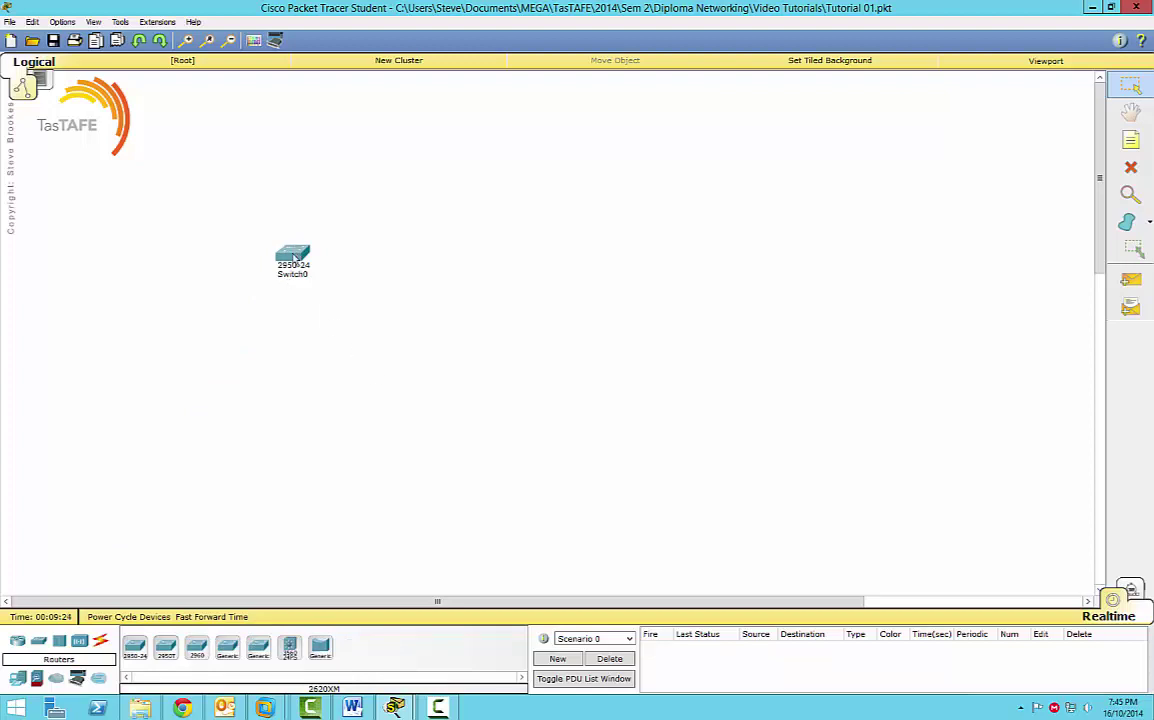
pyautogui.moveTo(295, 260)
pyautogui.moveTo(197, 648); pyautogui.dragTo(450, 237)
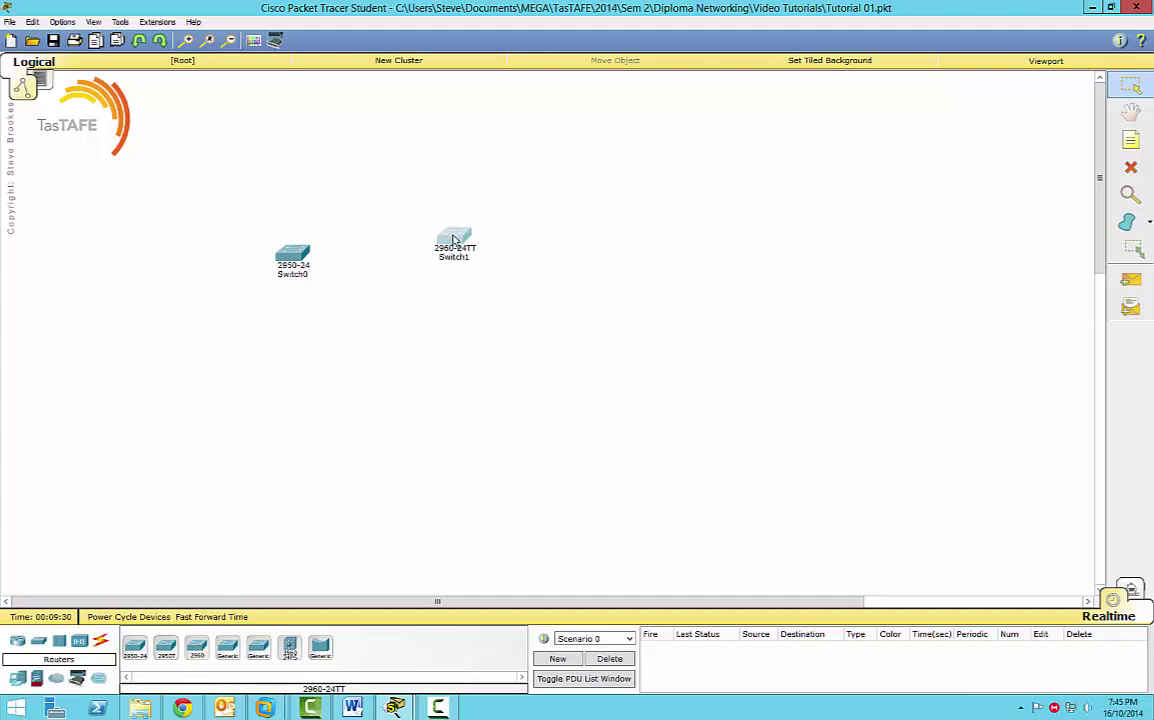
# Open Switch1's CLI tab and press Enter to reach the Switch> prompt.
pyautogui.click(457, 242)
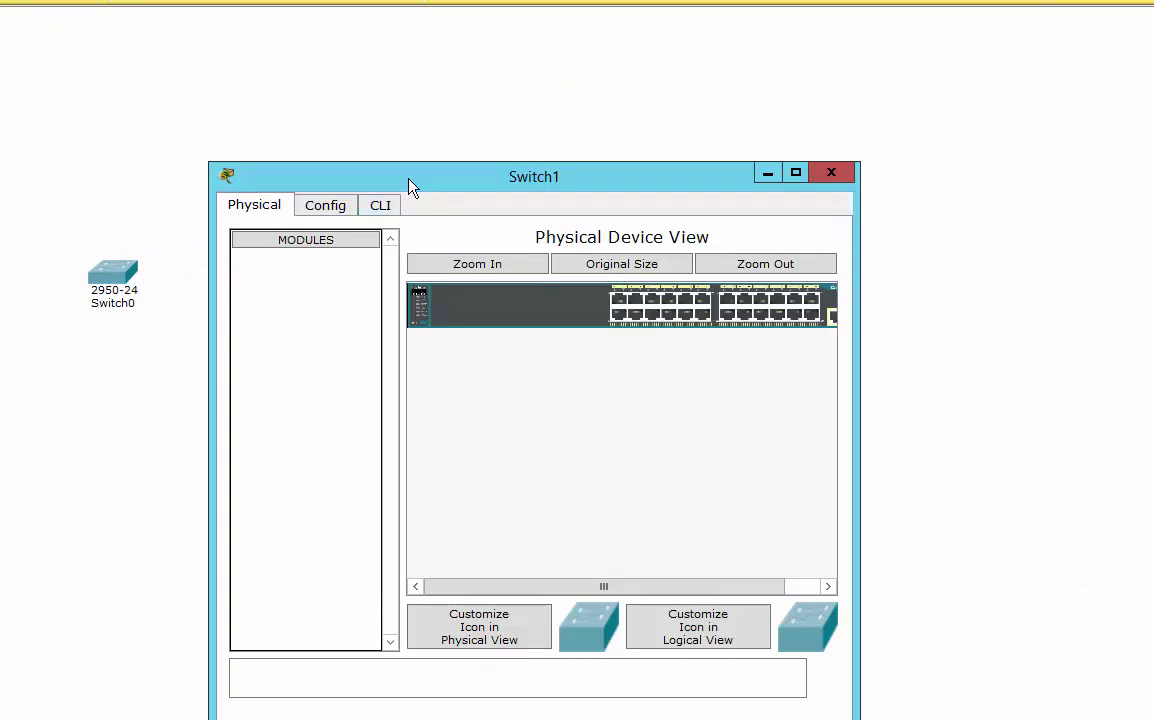
pyautogui.moveTo(409, 187); pyautogui.dragTo(461, 130)
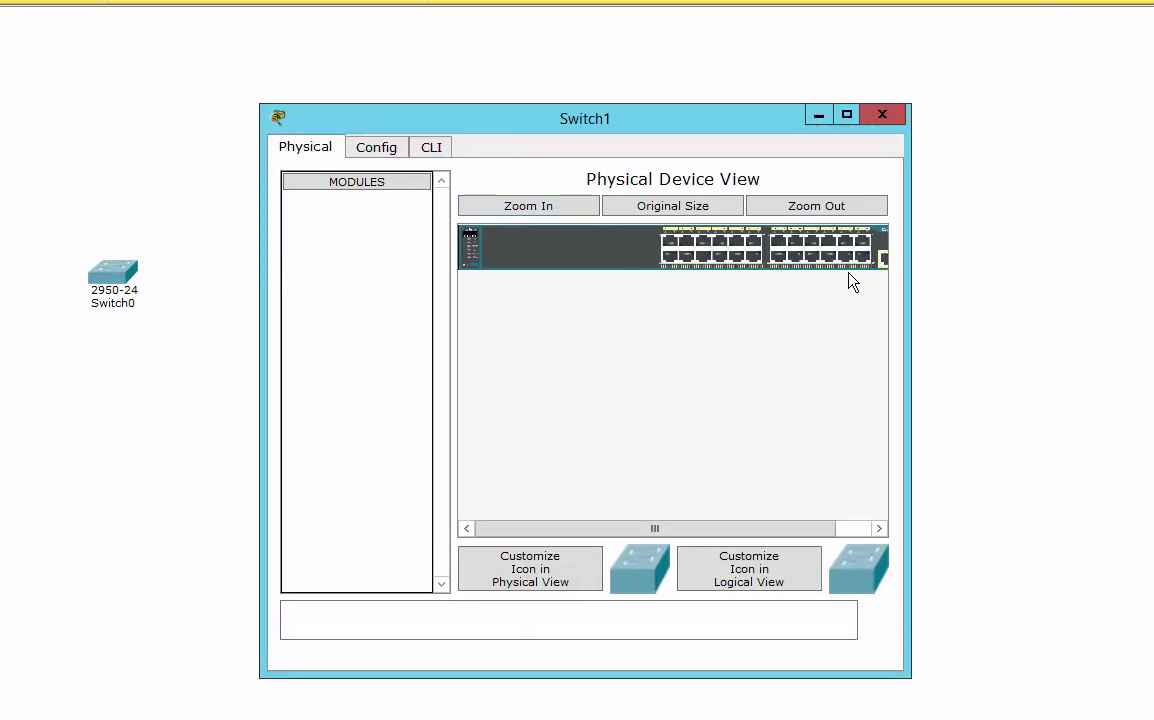
pyautogui.moveTo(739, 530); pyautogui.dragTo(837, 328)
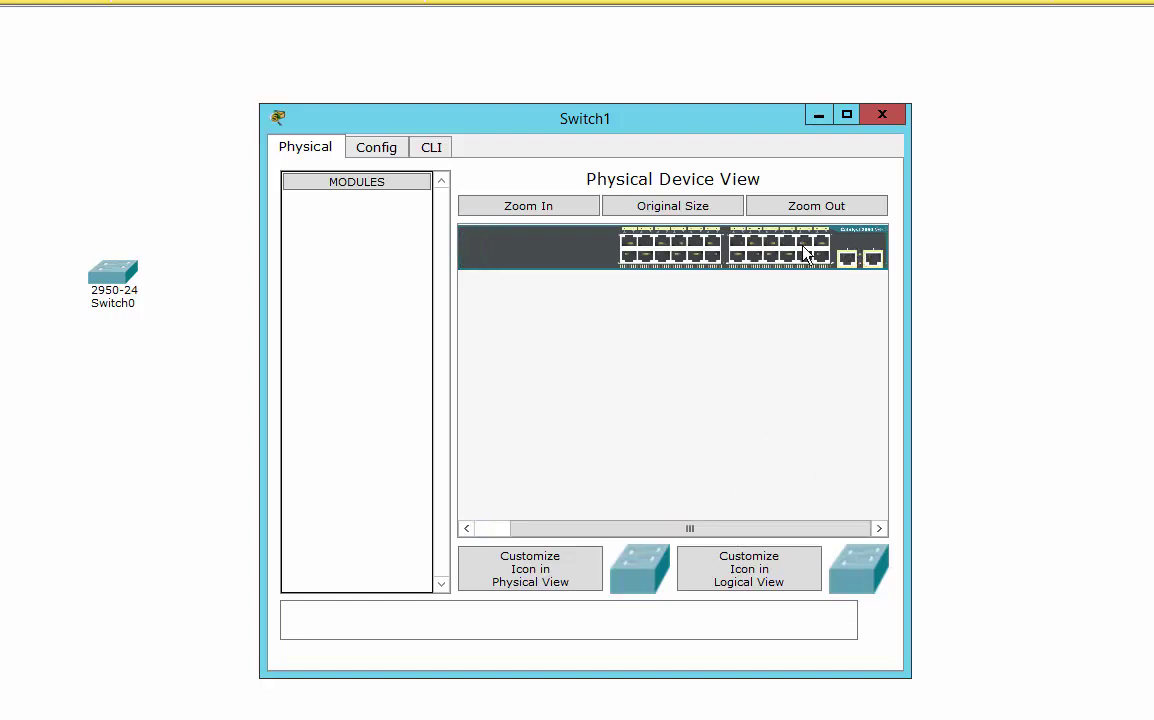
pyautogui.click(434, 155)
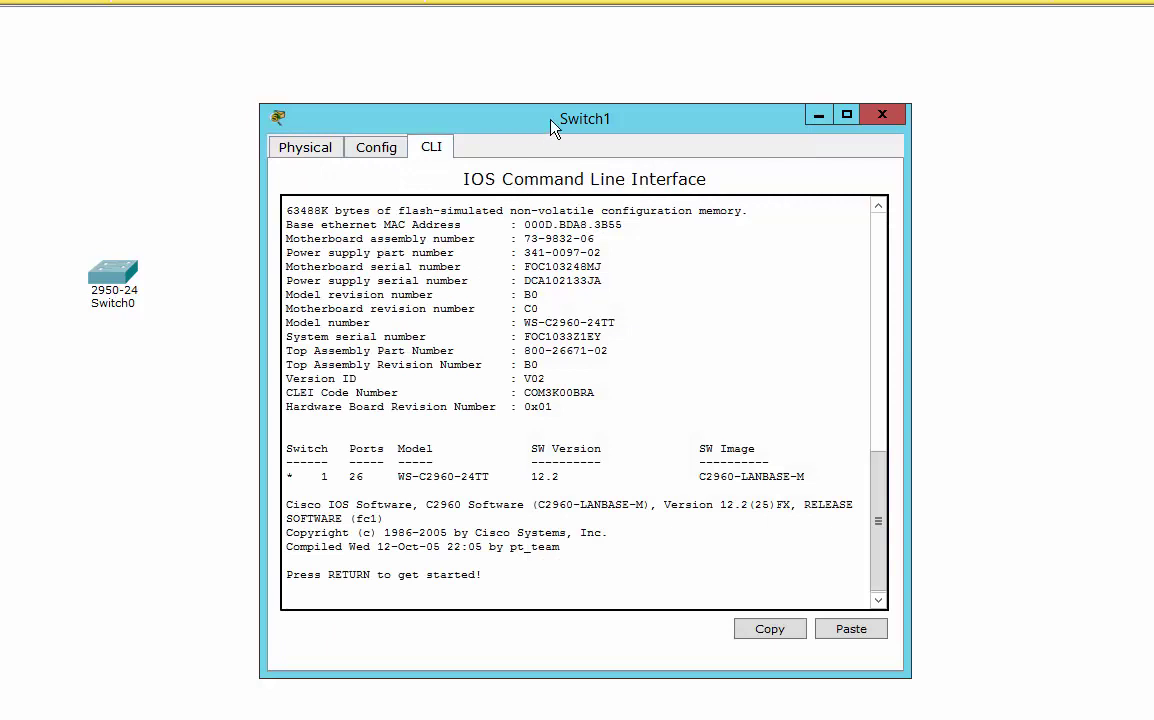
pyautogui.moveTo(552, 125); pyautogui.dragTo(537, 74)
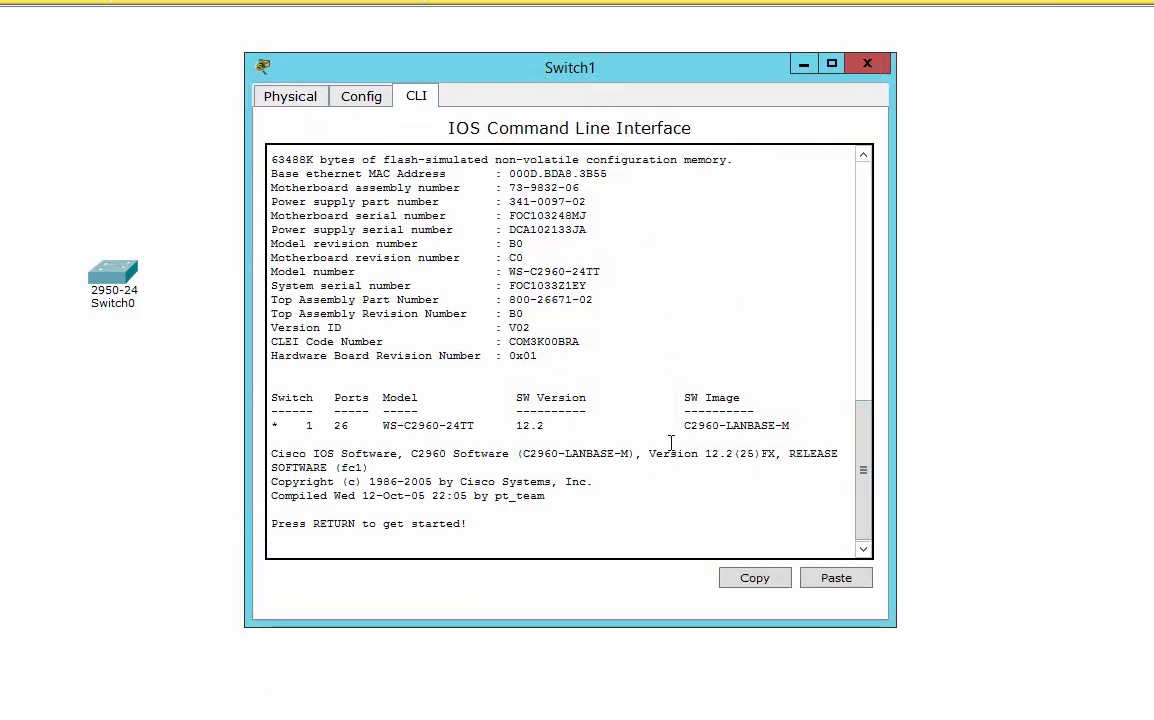
pyautogui.press('Return')
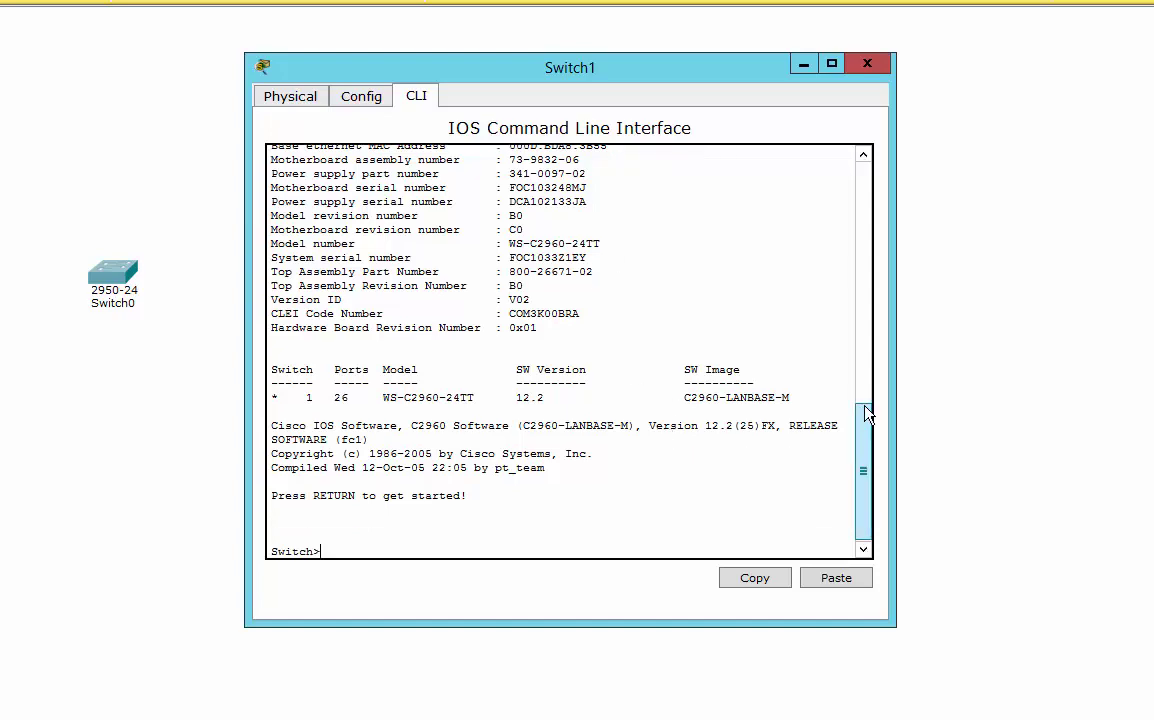
pyautogui.moveTo(863, 470); pyautogui.dragTo(852, 138)
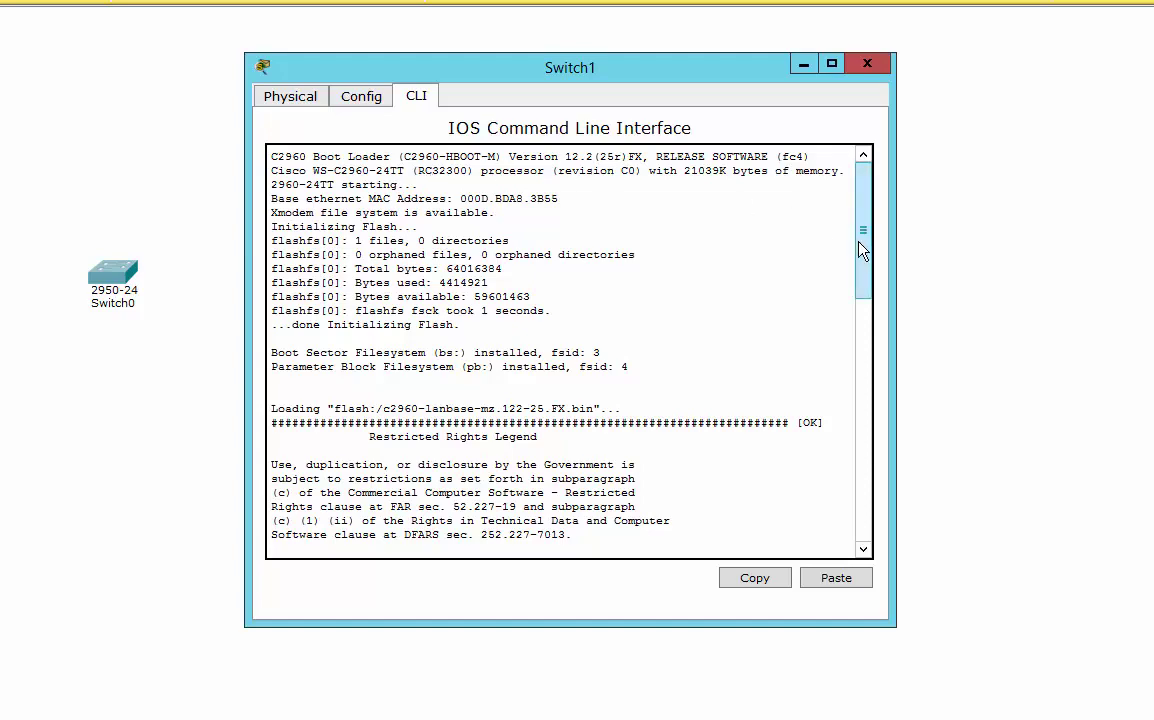
pyautogui.moveTo(860, 250); pyautogui.dragTo(858, 536)
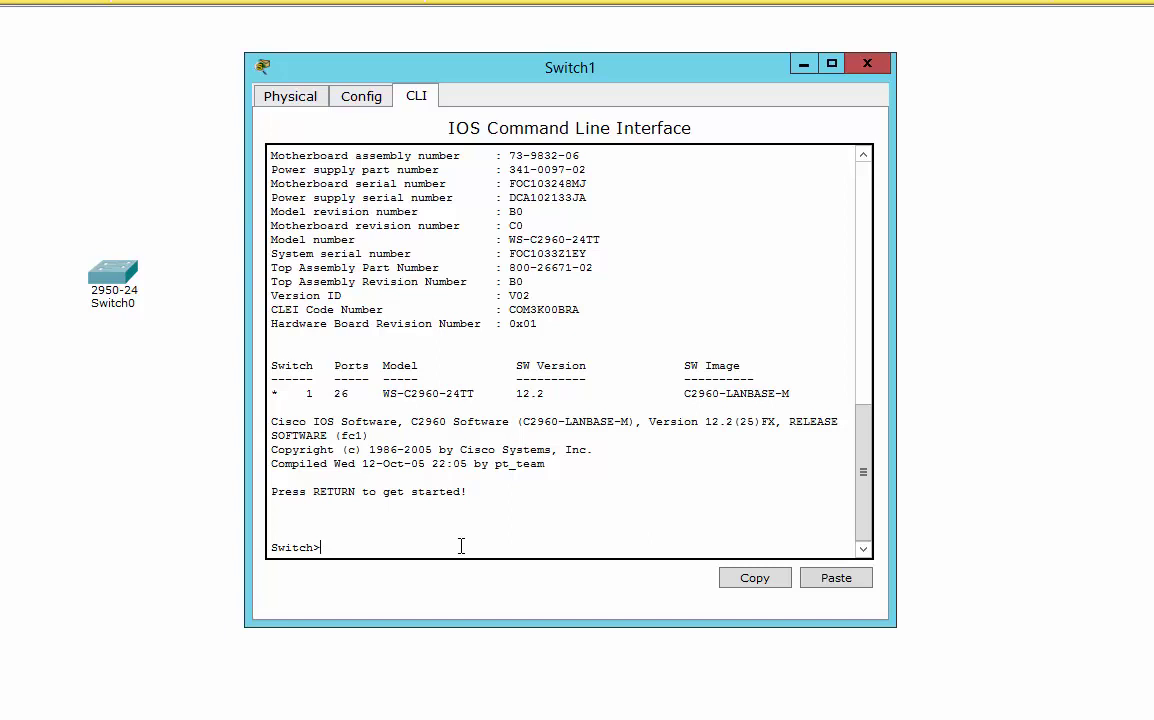
# Enter privileged mode with enable and list the available commands with ?
pyautogui.write('en')
pyautogui.press('Tab')
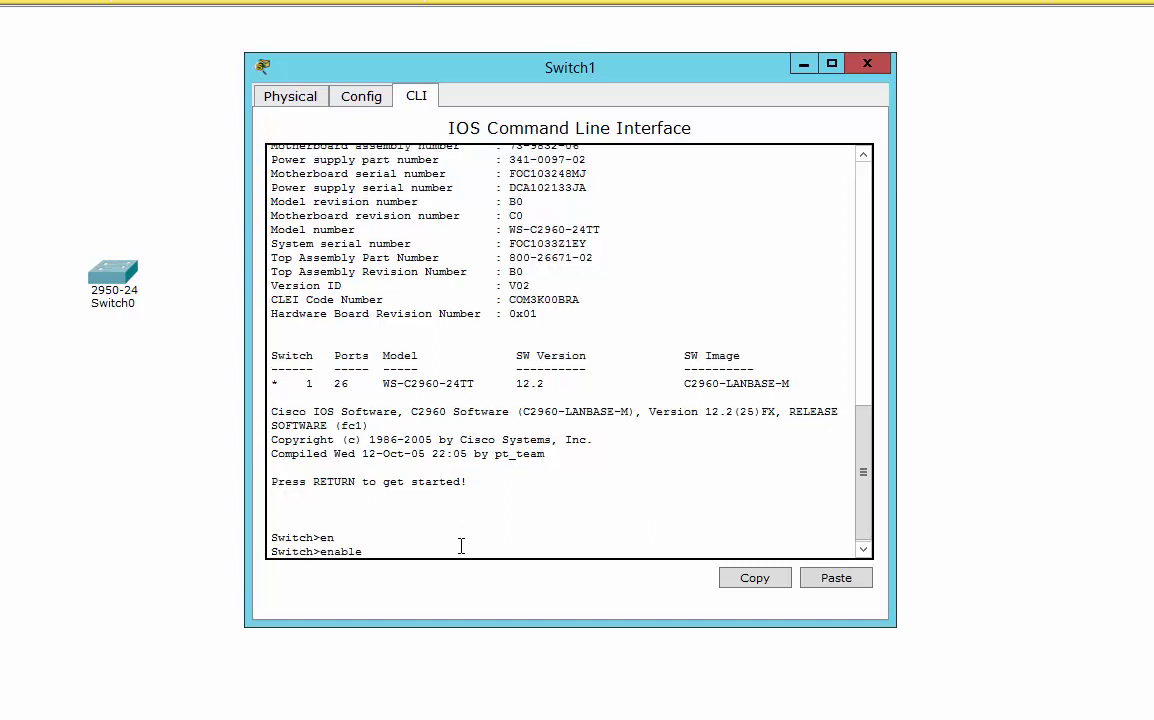
pyautogui.press('Return')
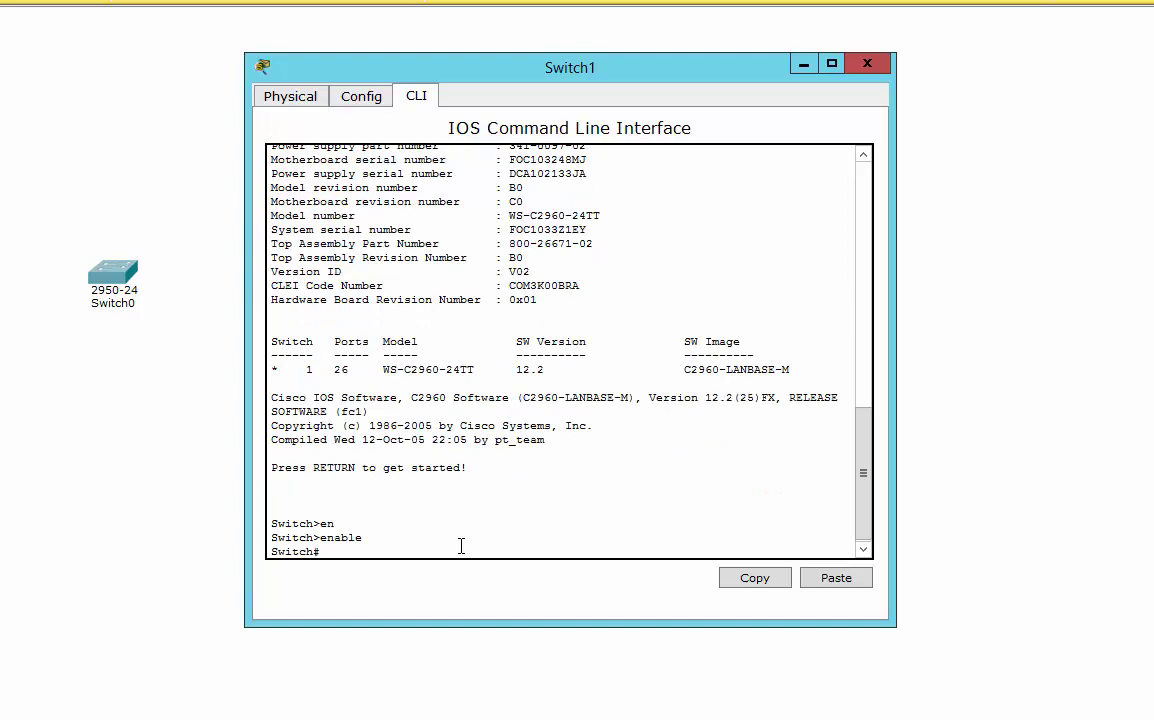
pyautogui.write('?')
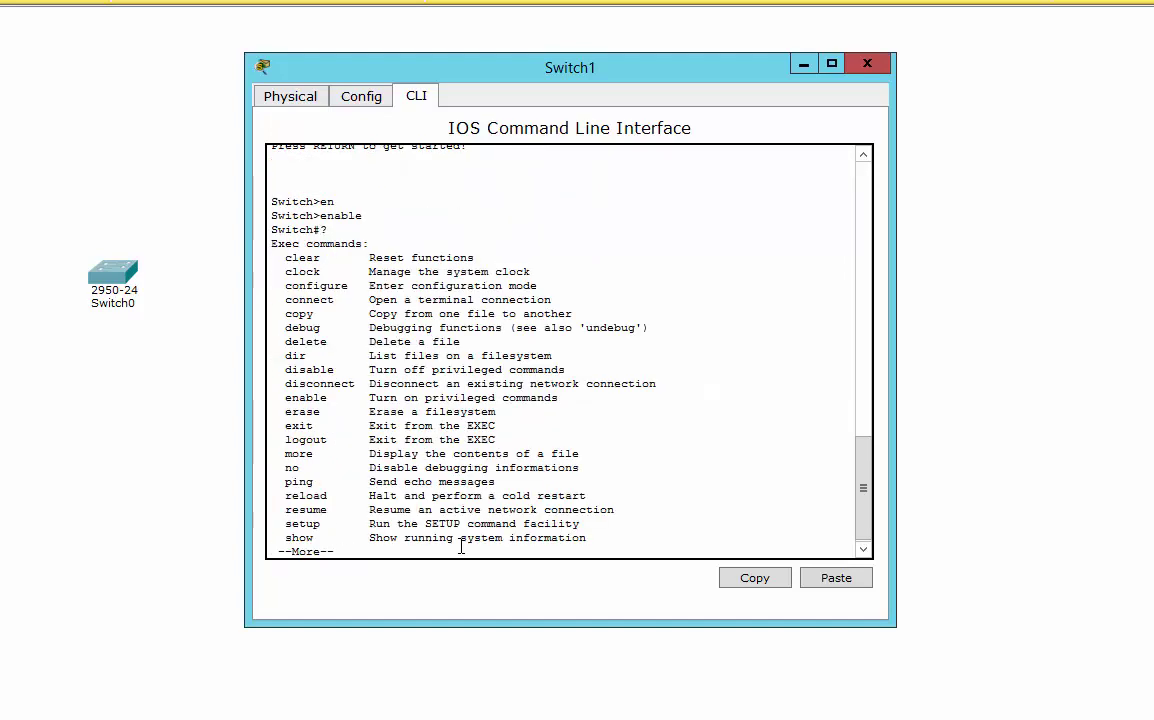
pyautogui.press('space')
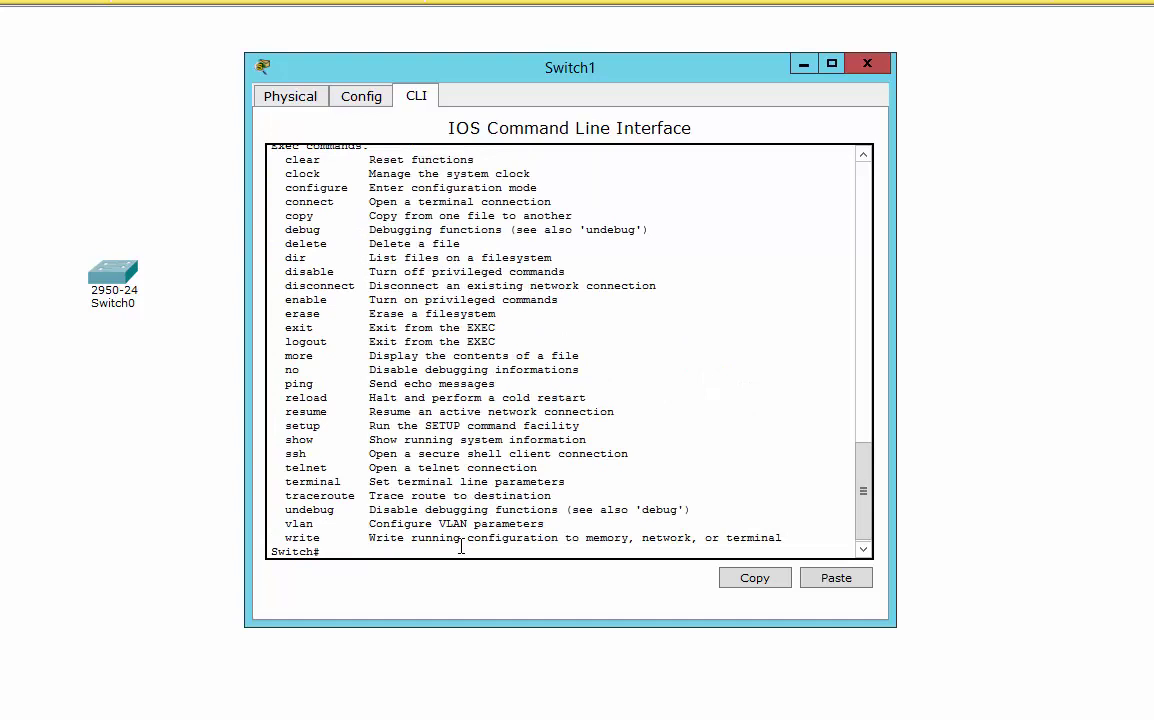
# Enter global configuration with conf t and set the hostname to Steve.
pyautogui.write('conf t')
pyautogui.press('Return')
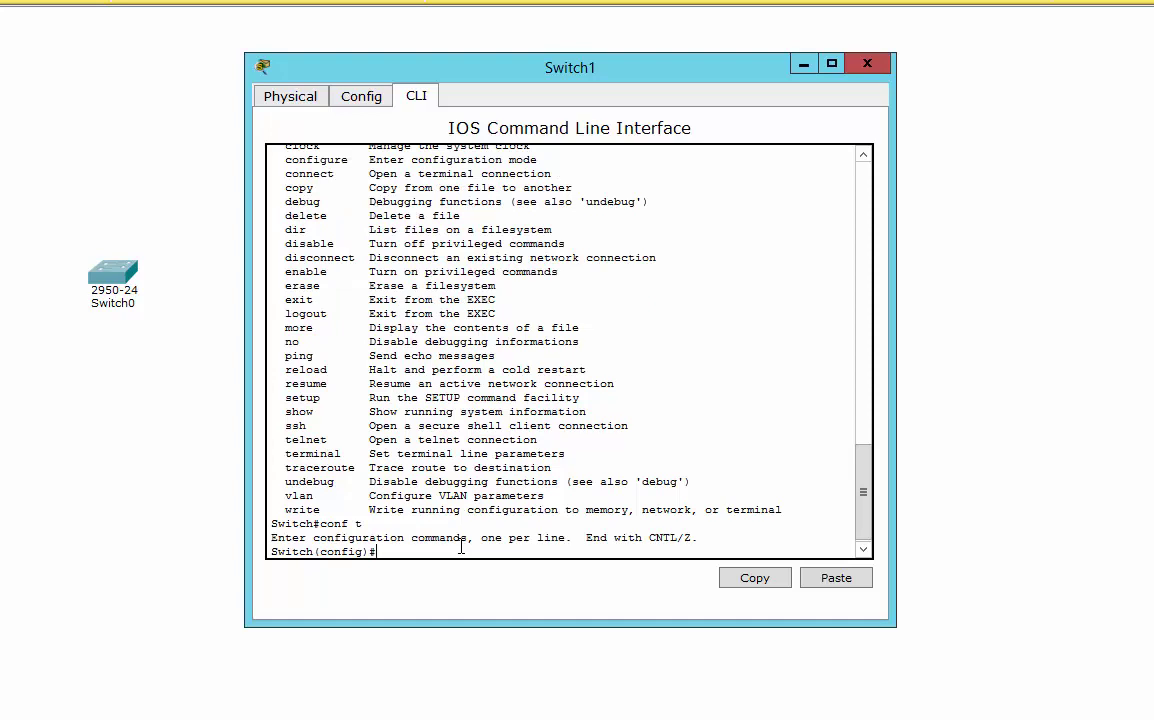
pyautogui.write('host')
pyautogui.press('Tab')
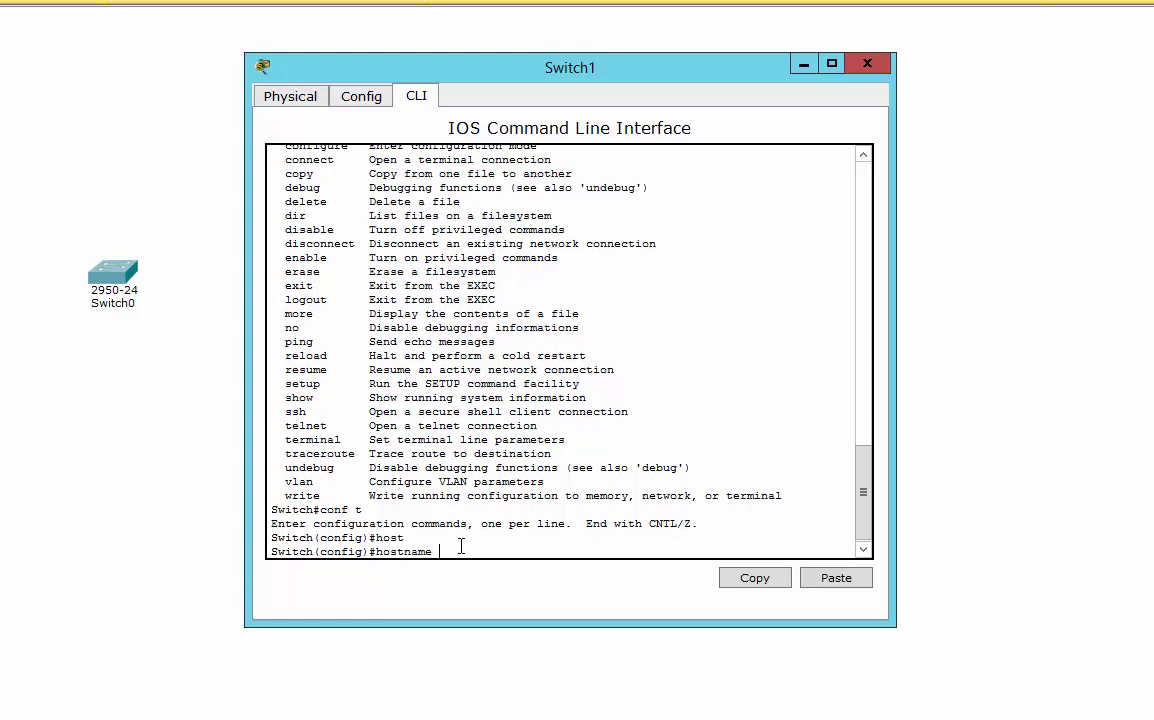
pyautogui.write('Steve')
pyautogui.press('Return')
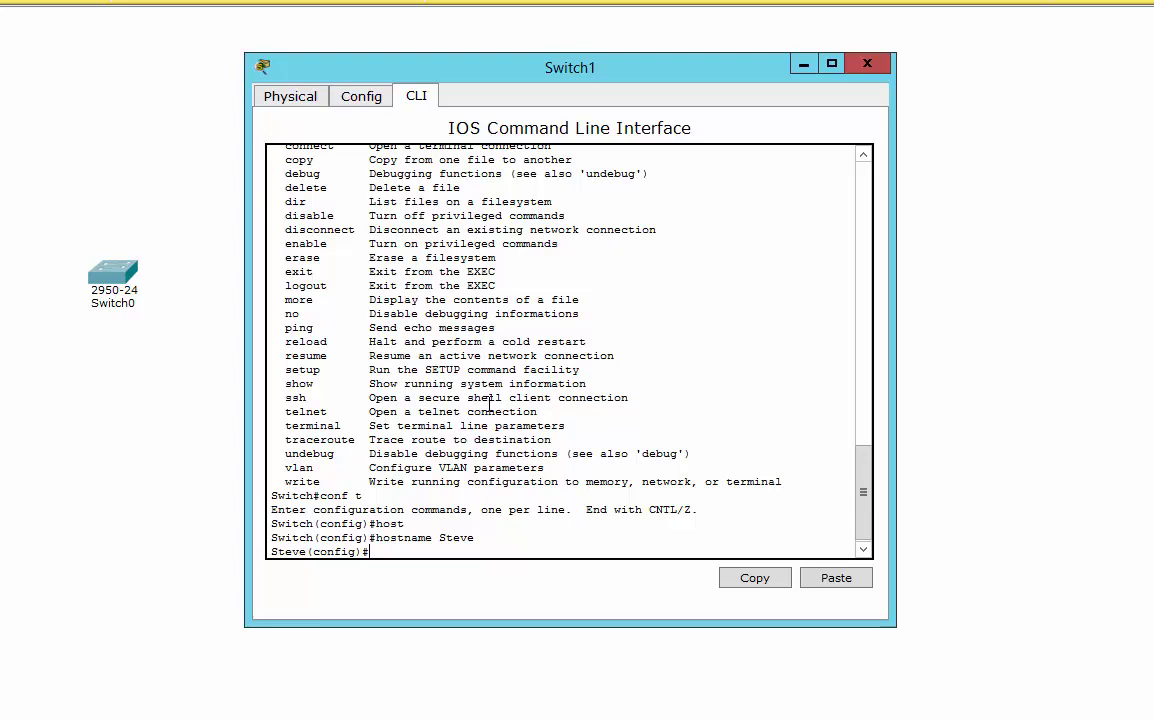
# Create the banner motd 'No unauthorised access!!!!' using + as the delimiter.
pyautogui.write('banner motd')
pyautogui.write('?')
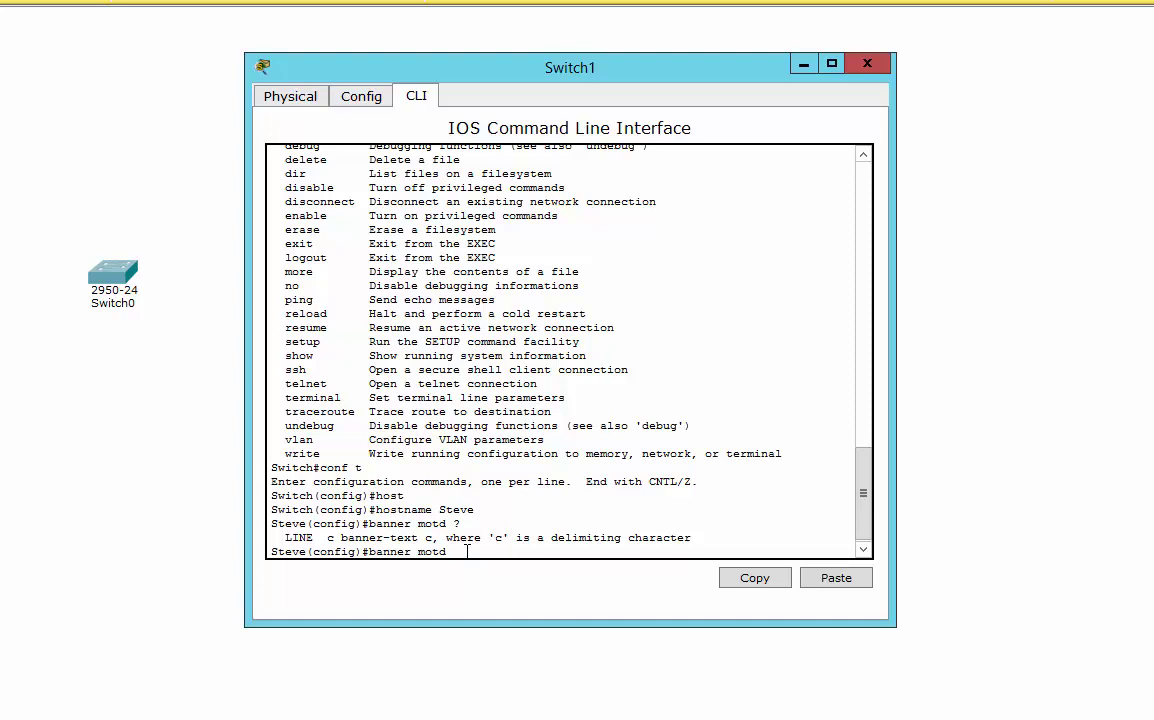
pyautogui.write('+')
pyautogui.press('Return')
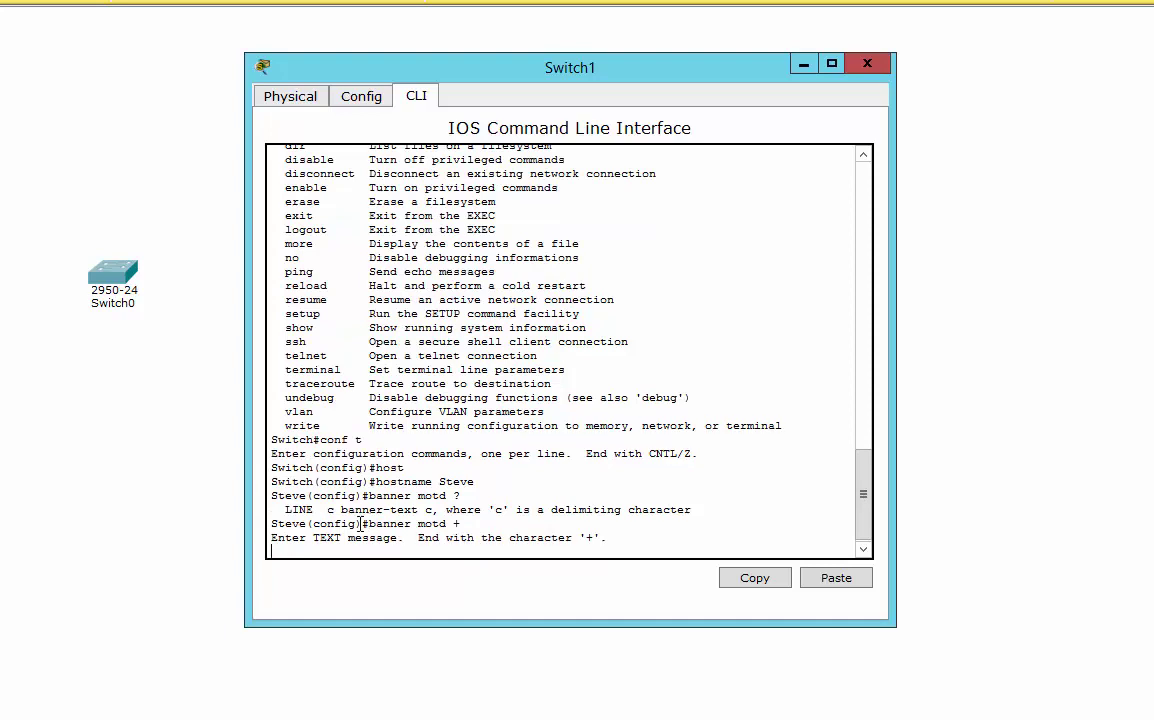
pyautogui.write('No unauthor')
pyautogui.write('ised access')
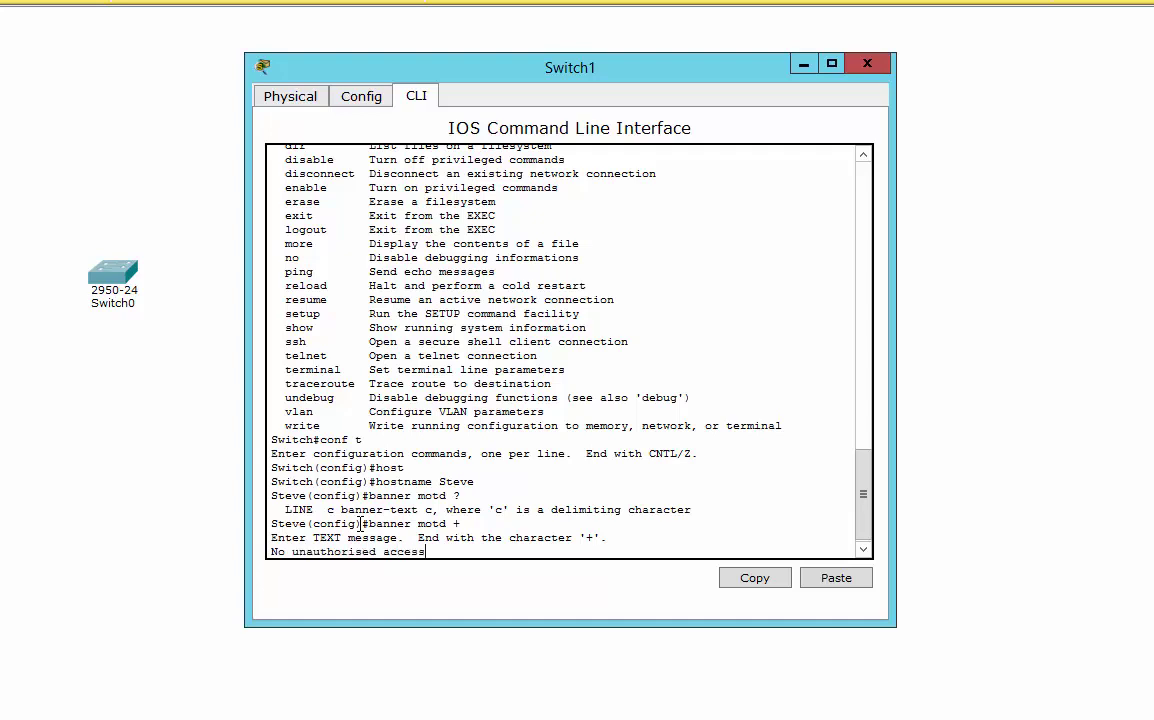
pyautogui.write('!!!!')
pyautogui.press('Return')
pyautogui.write('+')
pyautogui.press('Return')
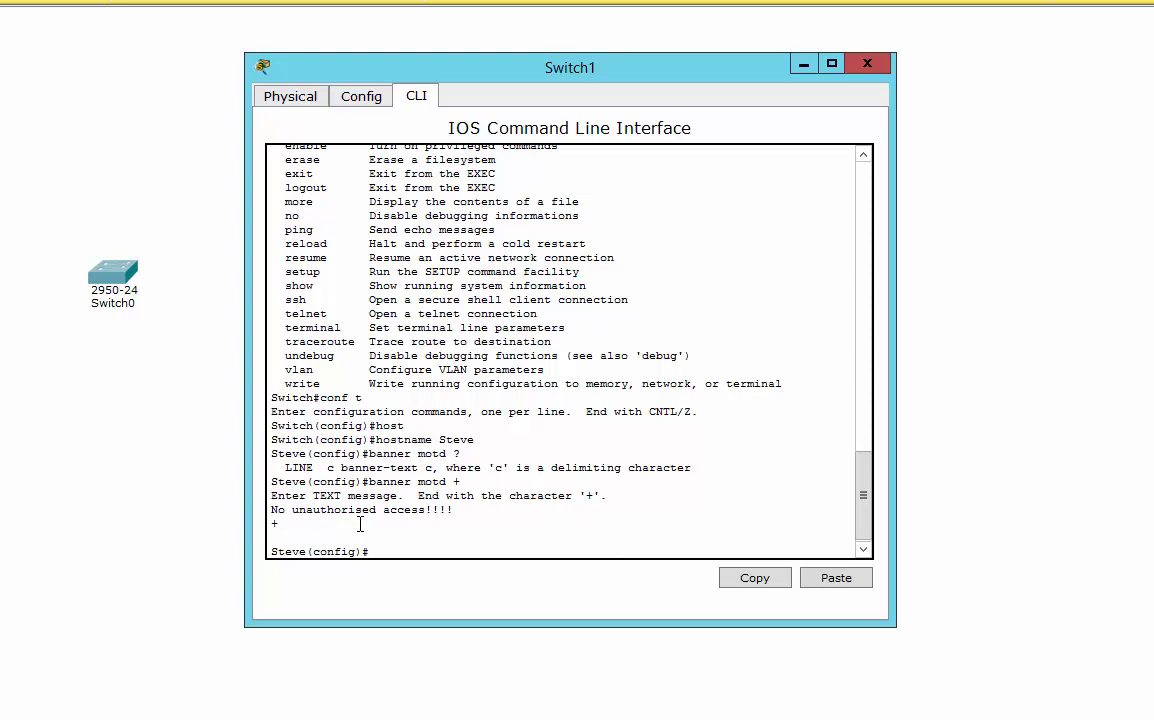
# Set the privileged-mode password with the enable secret command.
pyautogui.write('enable ?')
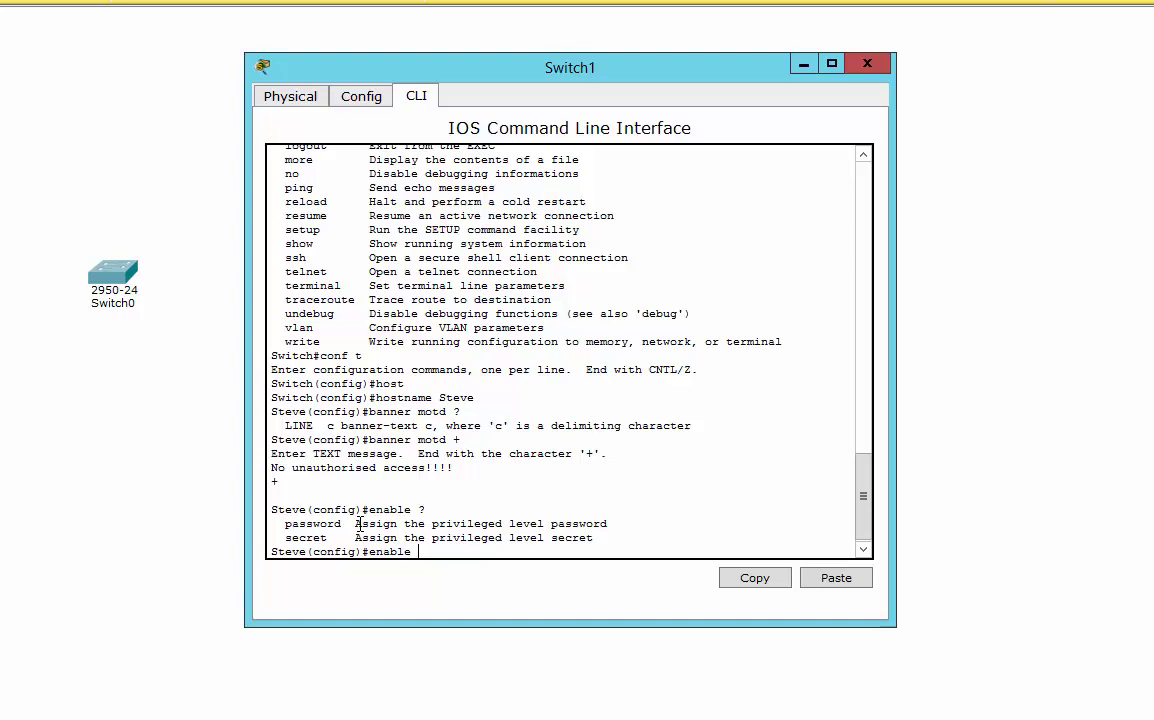
pyautogui.write('sec')
pyautogui.press('Tab')
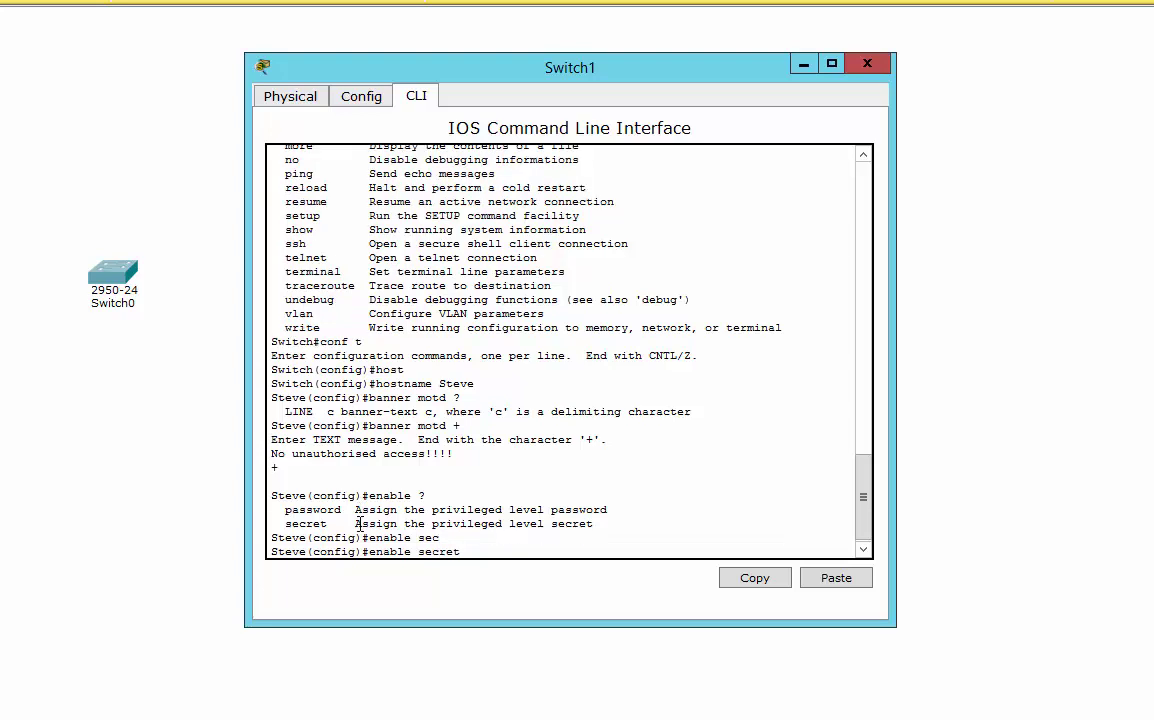
pyautogui.write('cisco')
pyautogui.press('Return')
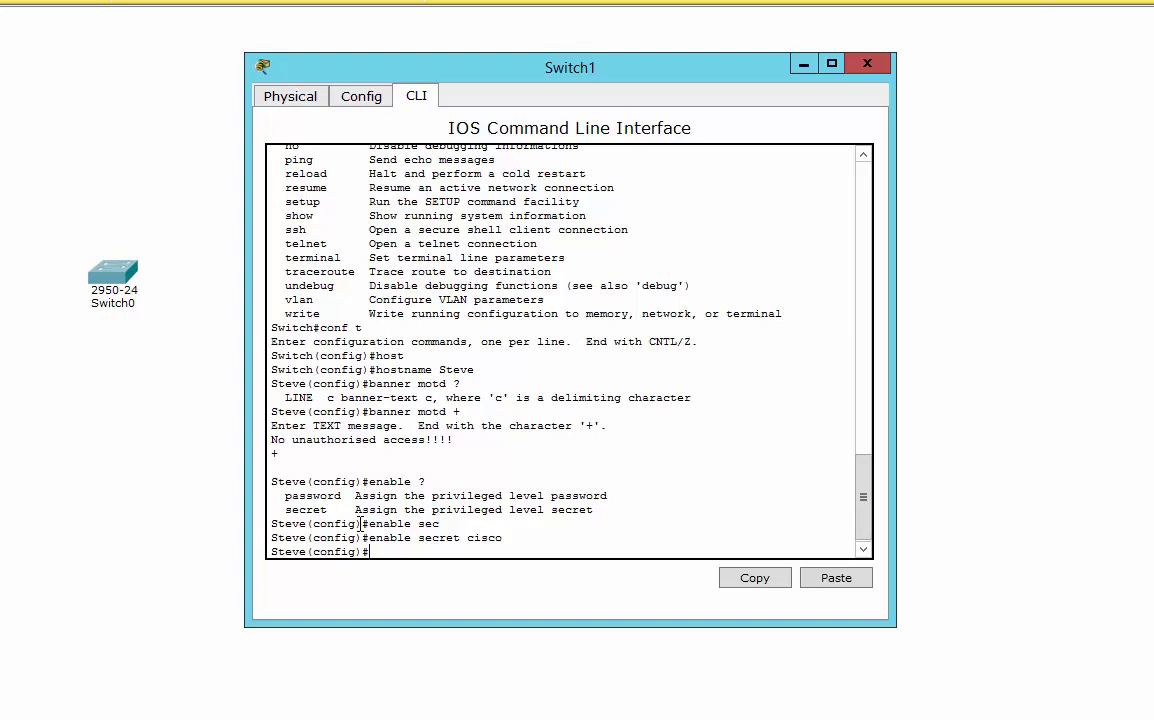
# Run no ip domain-lookup at the Steve(config)# prompt.
pyautogui.write('no ip domain')
pyautogui.press('Tab')
pyautogui.write('-l')
pyautogui.press('Tab')
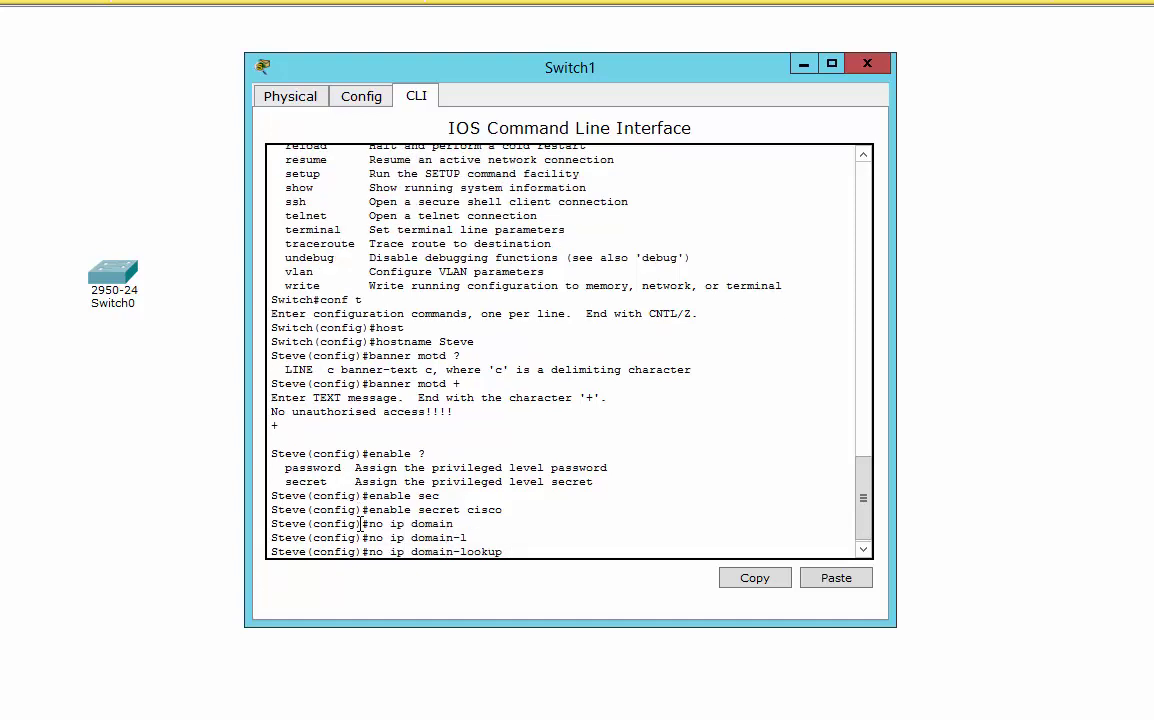
pyautogui.press('Return')
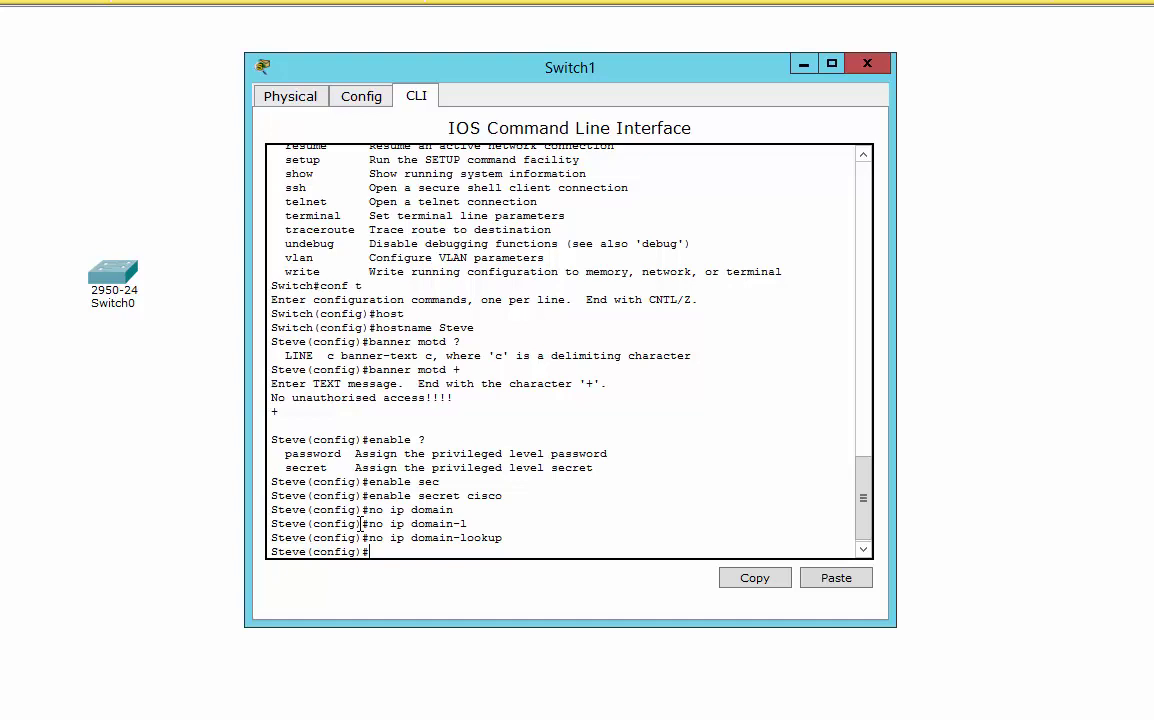
# On interface VLAN 1, assign 192.168.0.100 255.255.255.0, correcting the mistyped address.
pyautogui.write('int vlan 1')
pyautogui.press('Return')
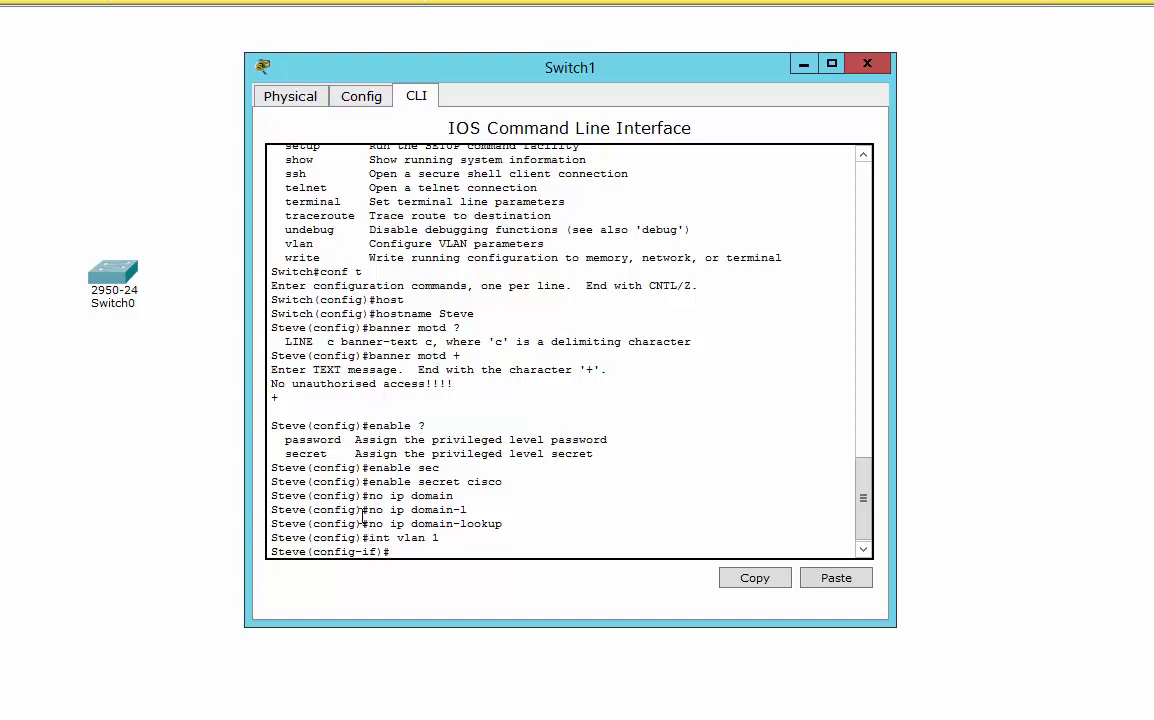
pyautogui.write('ip add')
pyautogui.press('Tab')
pyautogui.write('192.1668.0.100')
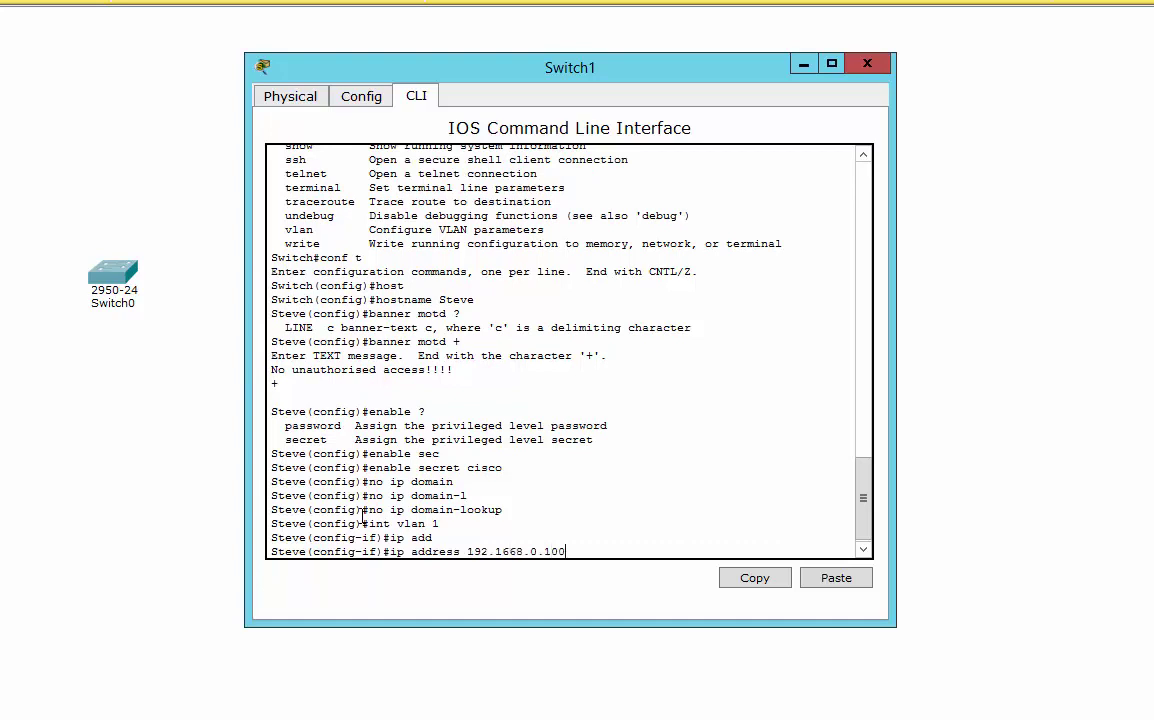
pyautogui.write(' 255.255.255.0')
pyautogui.press('Return')
pyautogui.press('Up')
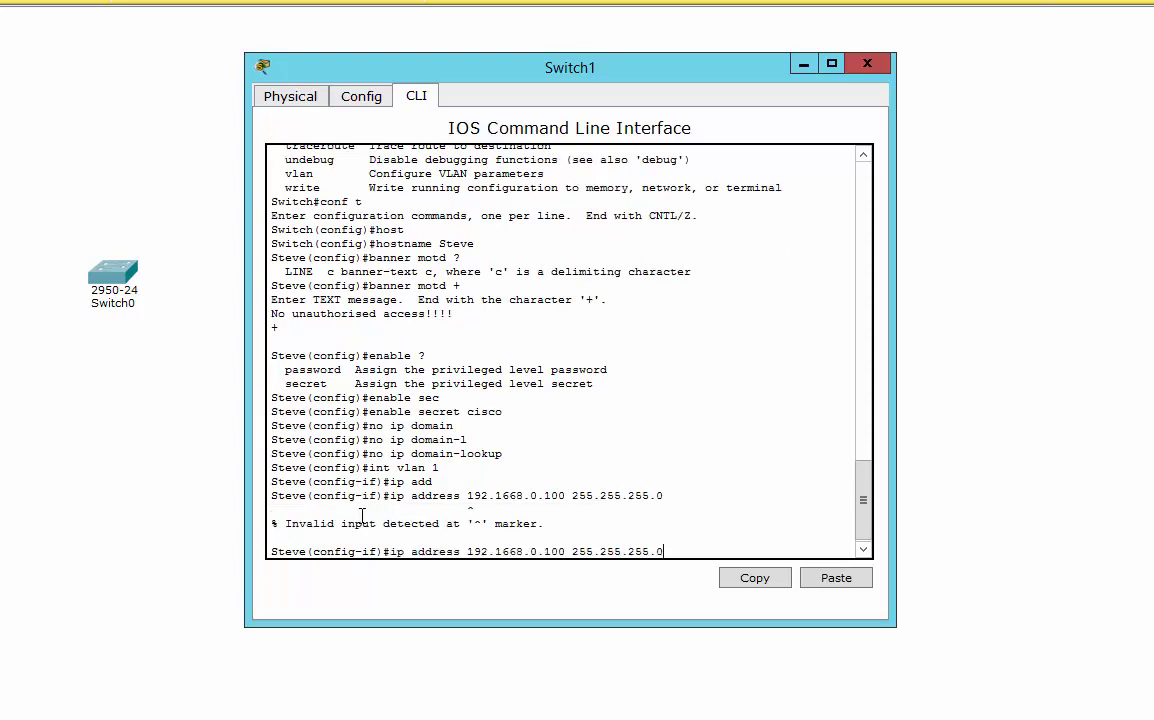
pyautogui.press('Left')
pyautogui.press('Left')
pyautogui.press('Left')
pyautogui.press('Left')
pyautogui.press('Left')
pyautogui.press('Left')
pyautogui.press('Left')
pyautogui.press('Left')
pyautogui.press('Left')
pyautogui.press('Left')
pyautogui.press('Left')
pyautogui.press('Left')
pyautogui.press('Left')
pyautogui.press('Left')
pyautogui.press('Left')
pyautogui.press('Left')
pyautogui.press('Left')
pyautogui.press('Left')
pyautogui.press('Left')
pyautogui.press('Left')
pyautogui.press('Left')
pyautogui.press('BackSpace')
pyautogui.press('Return')
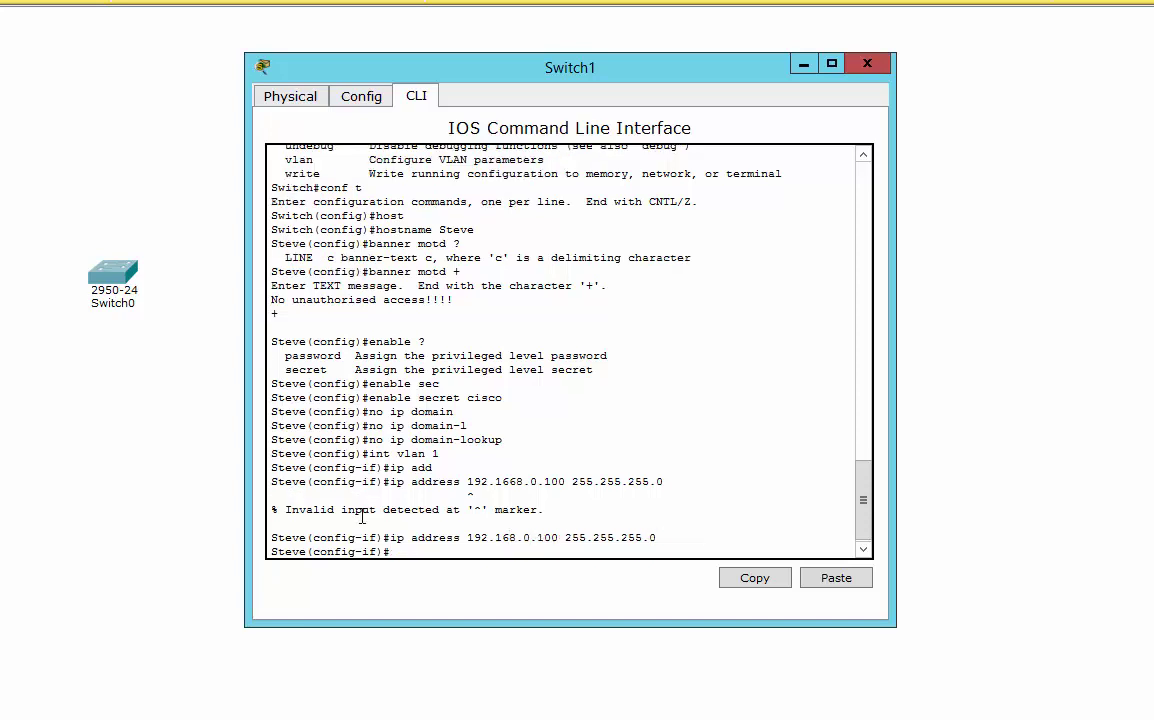
# Bring the VLAN 1 interface up with no shutdown.
pyautogui.write('no shut')
pyautogui.press('Tab')
pyautogui.press('Return')
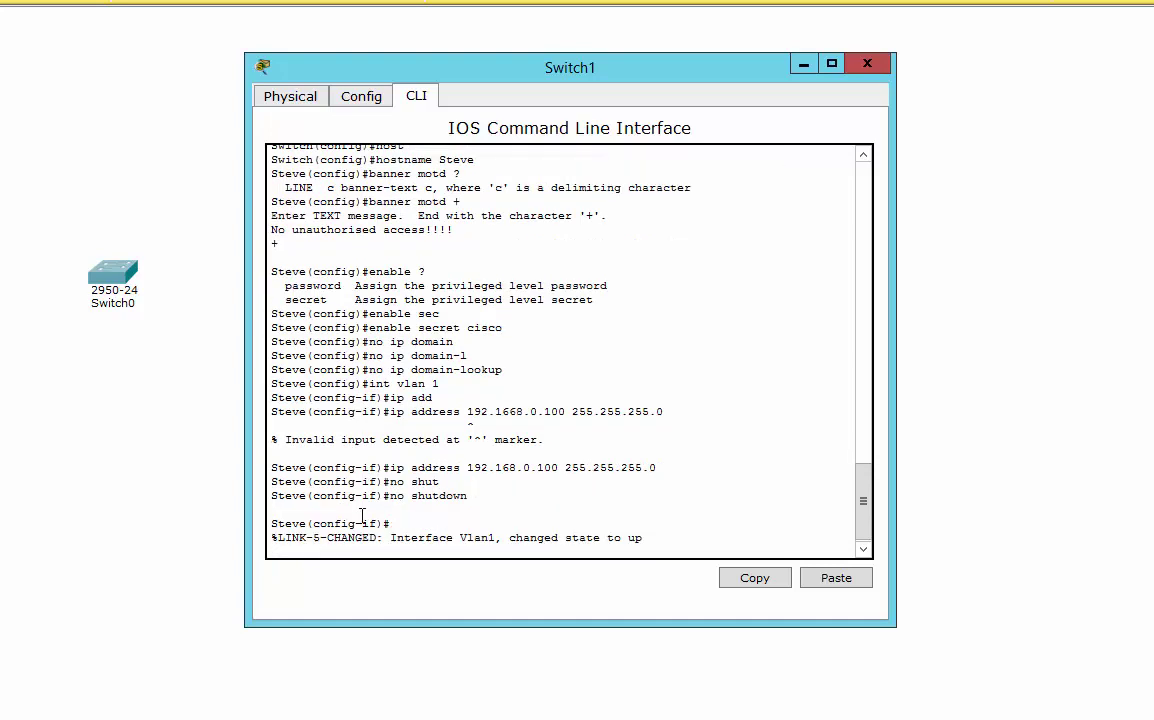
pyautogui.press('Return')
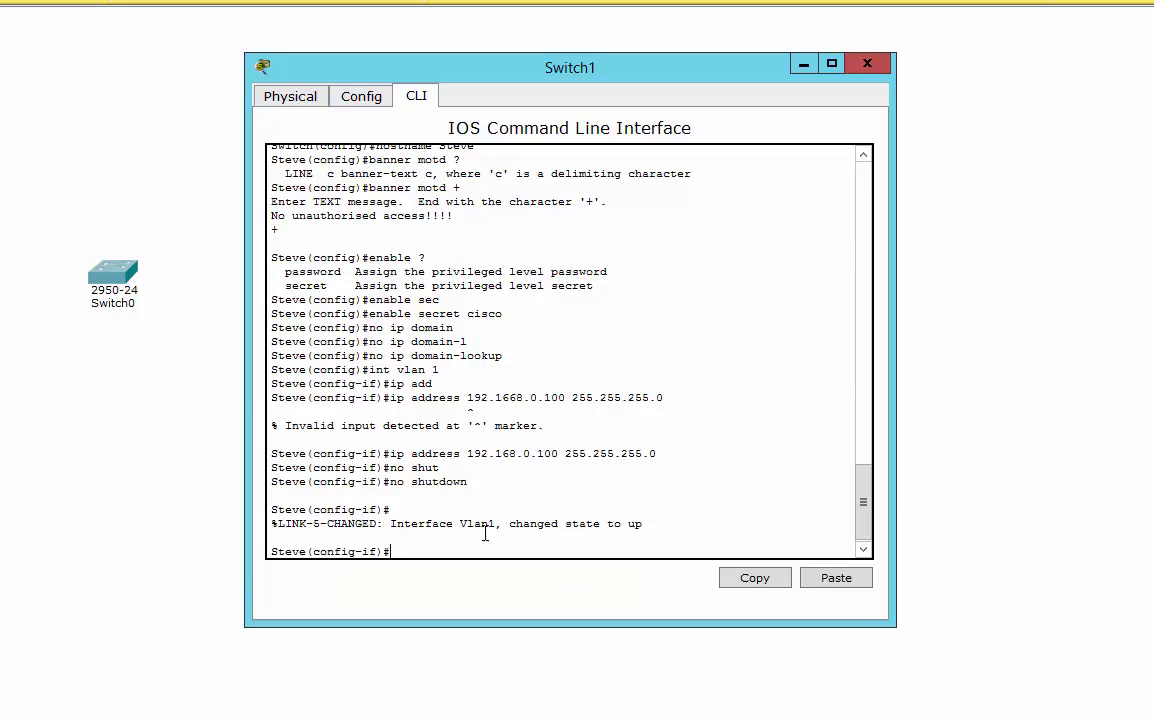
# Leave interface configuration and set ip default-gateway 192.168.0.1.
pyautogui.write('exit')
pyautogui.press('Return')
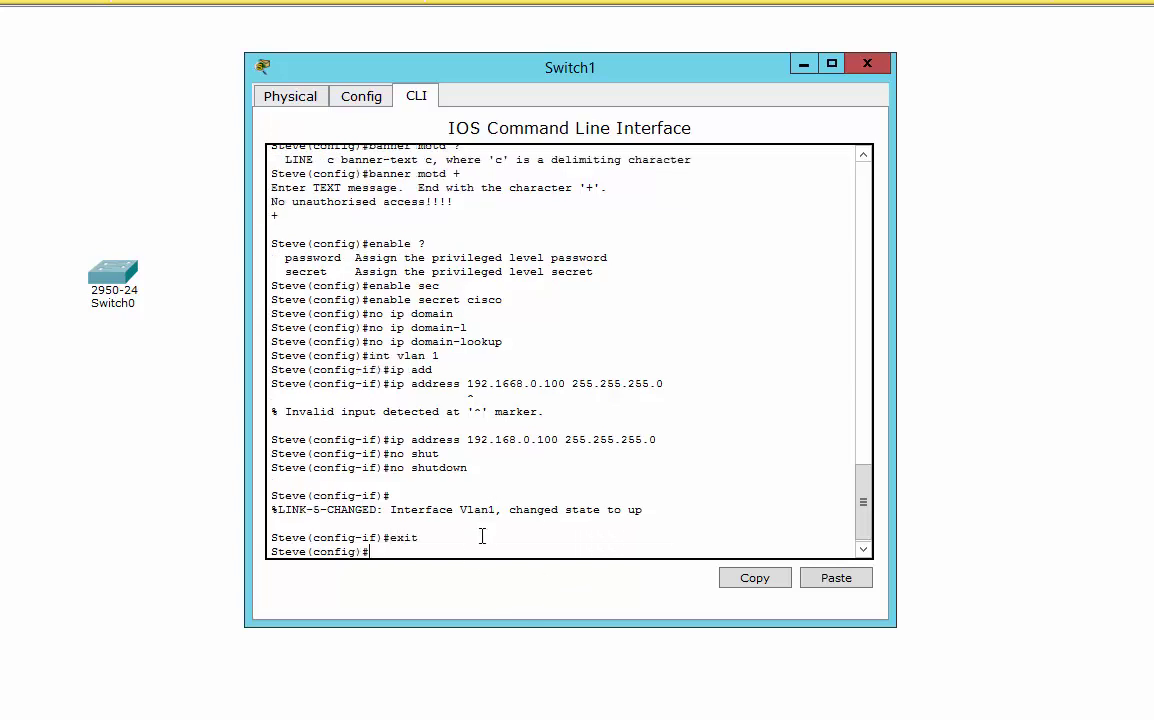
pyautogui.write('ip defa')
pyautogui.press('Tab')
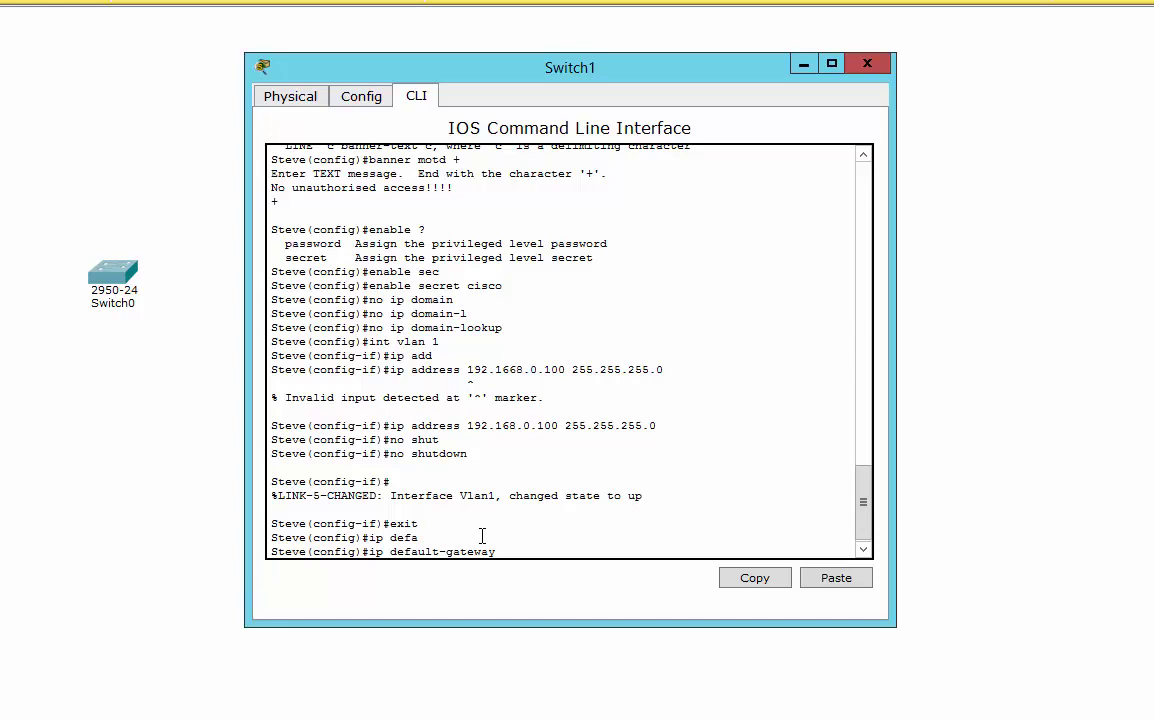
pyautogui.write('192.168.0.1')
pyautogui.press('Return')
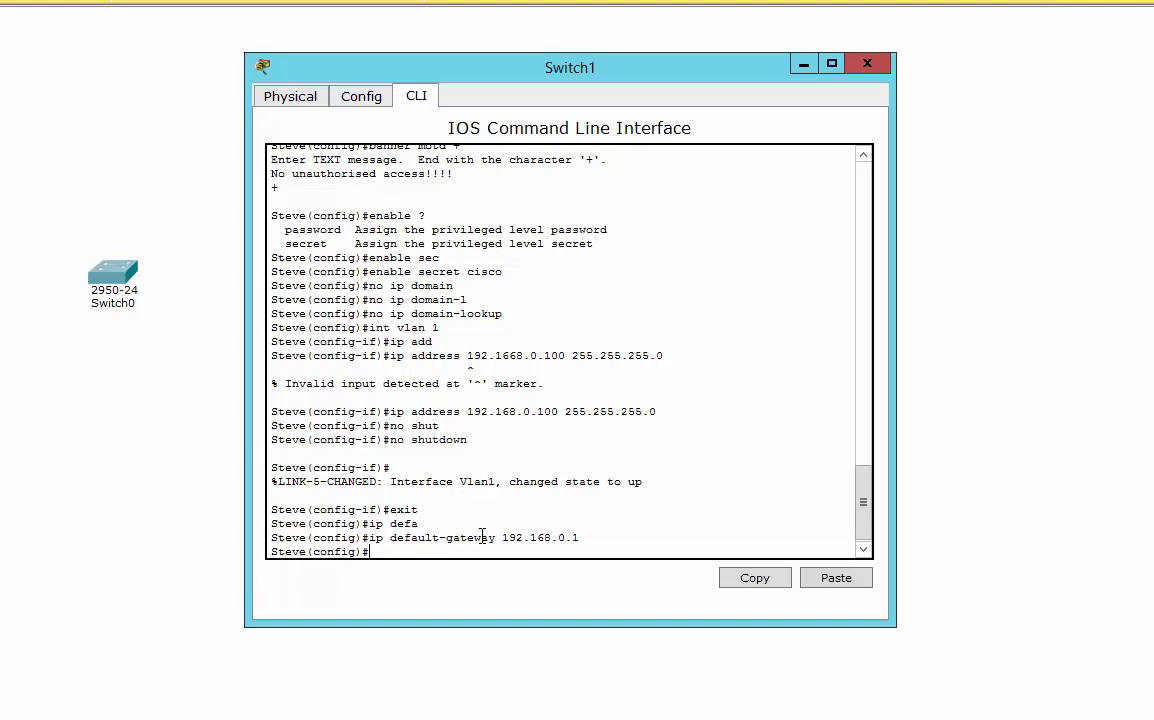
# Enable service password-encryption.
pyautogui.write('serv')
pyautogui.press('Tab')
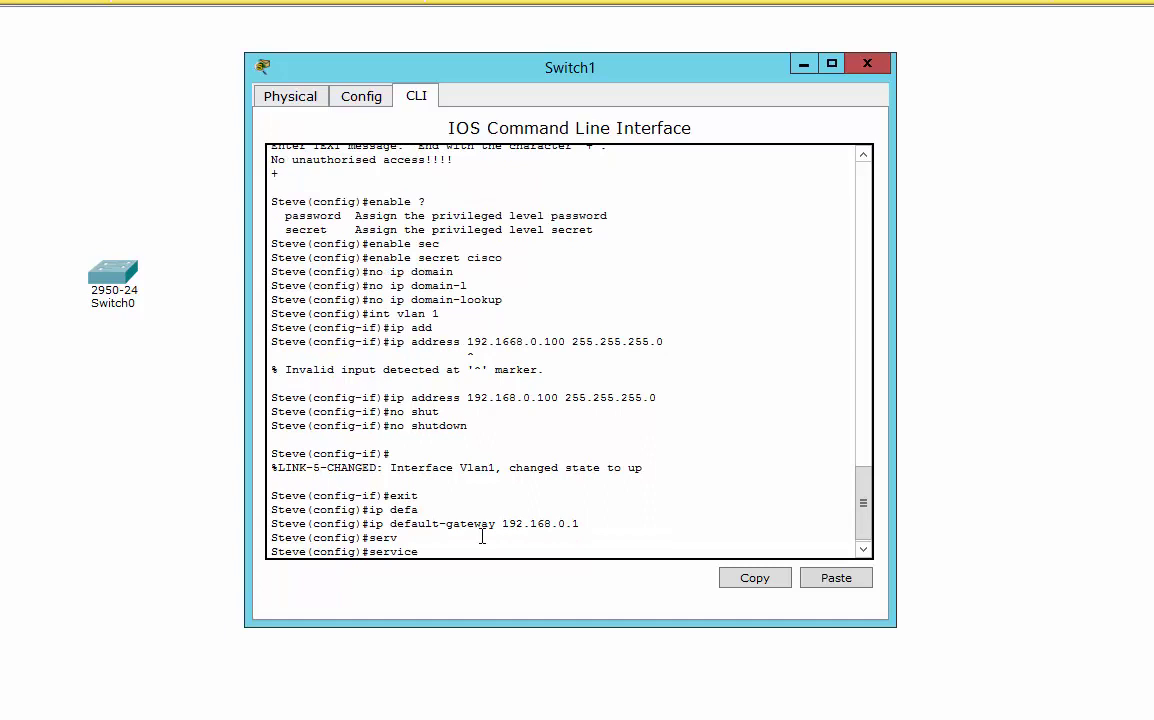
pyautogui.write('pass')
pyautogui.press('Tab')
pyautogui.press('Return')
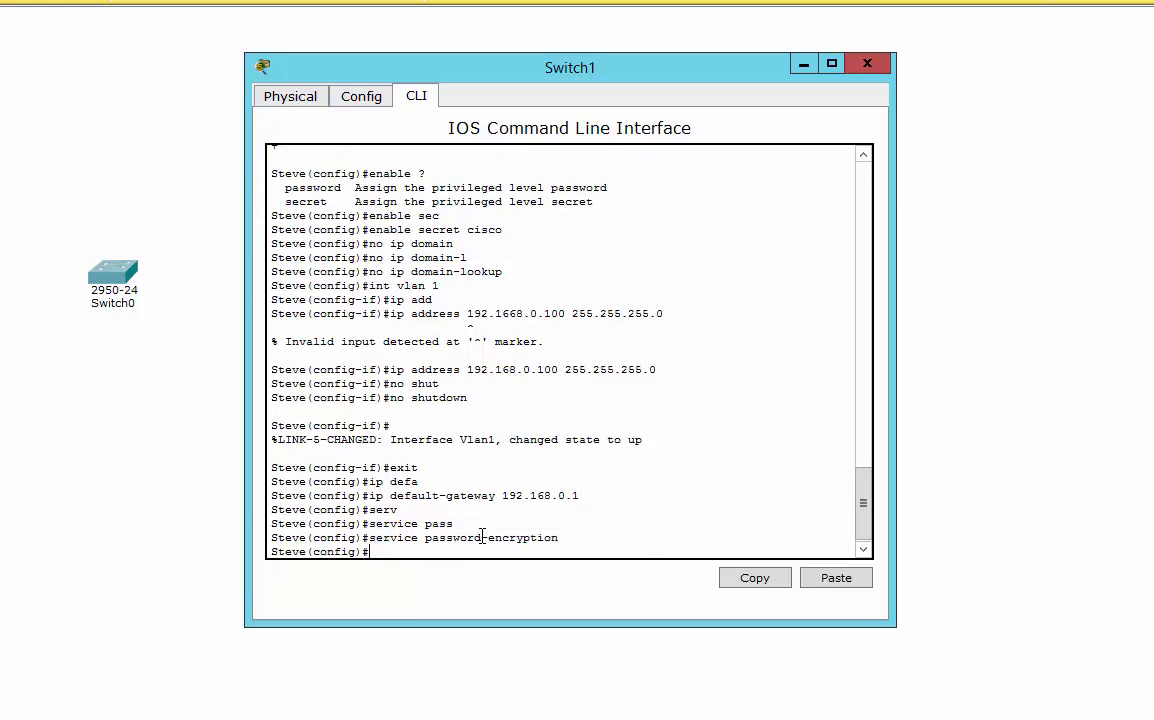
# Show the running configuration with do sh run and inspect the hashed enable secret line.
pyautogui.write('do sh run')
pyautogui.press('Return')
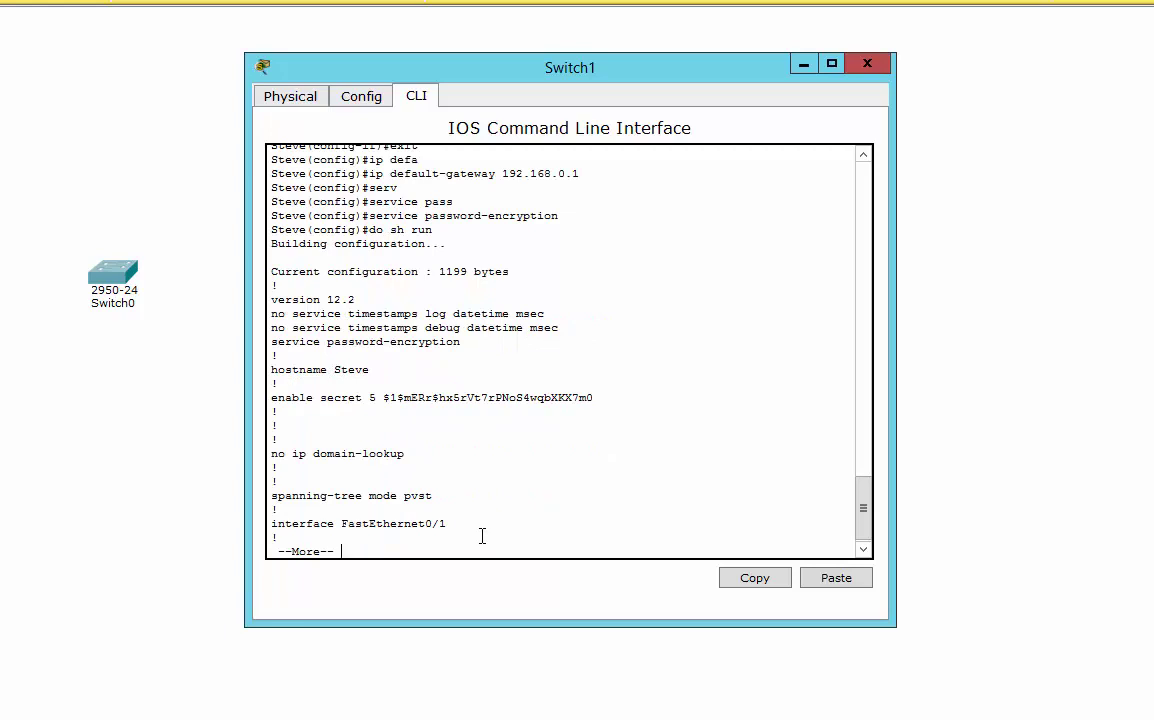
pyautogui.moveTo(596, 397); pyautogui.dragTo(260, 402)
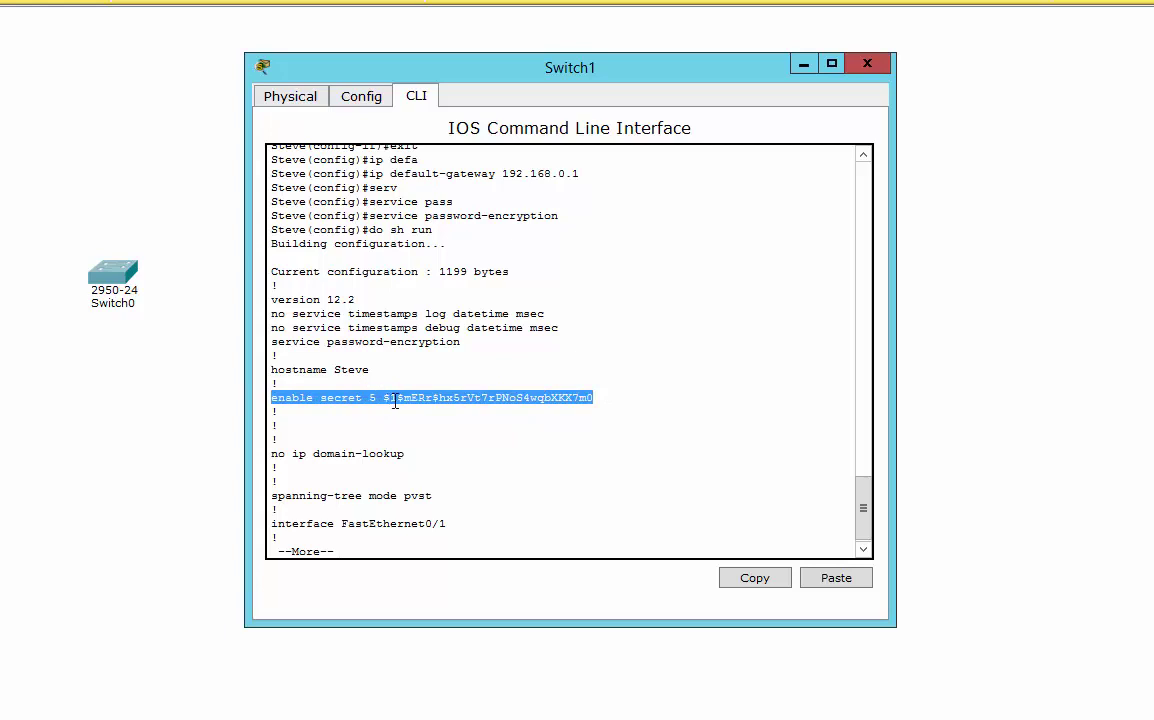
pyautogui.click(598, 398)
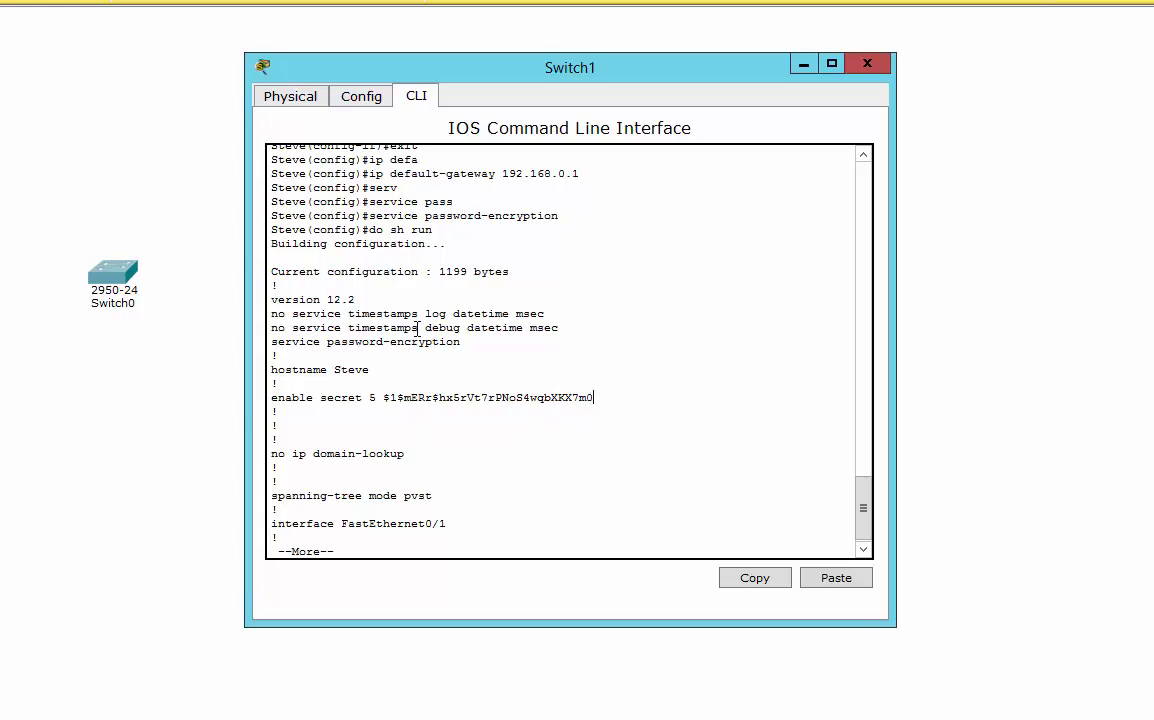
pyautogui.moveTo(383, 397); pyautogui.dragTo(659, 403)
pyautogui.click(531, 557)
pyautogui.press('q')
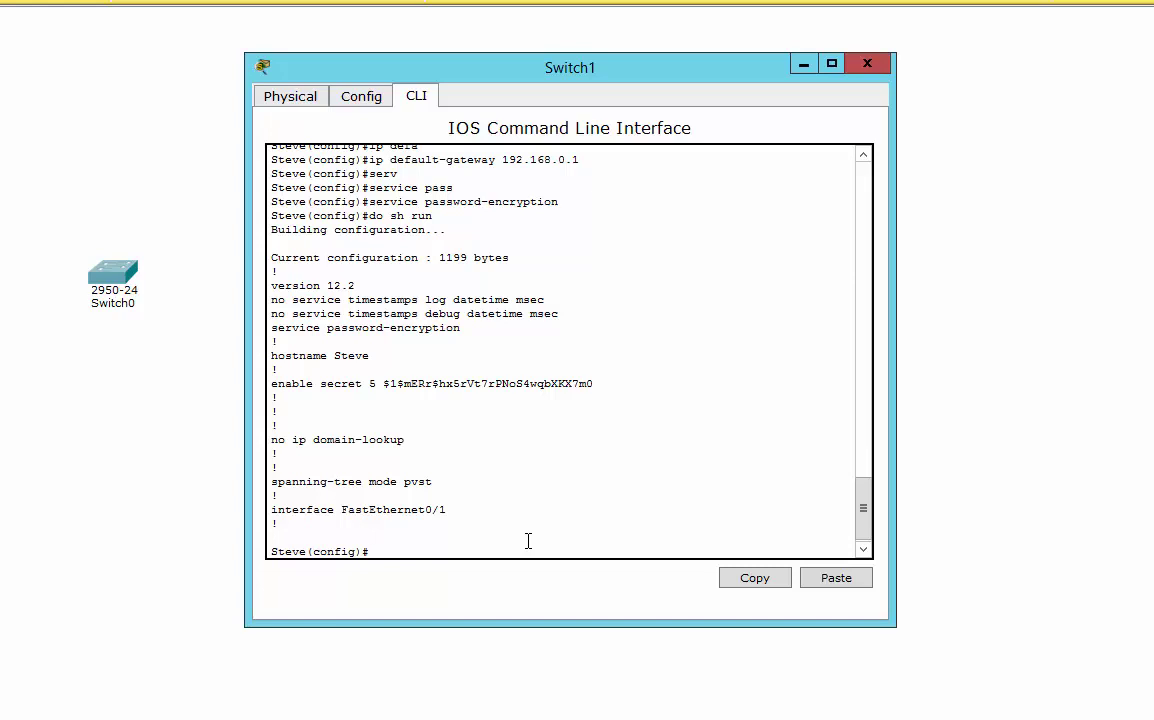
# Exit configuration mode and run copy running-config startup-config, accepting the default destination.
pyautogui.write('exit')
pyautogui.press('Return')
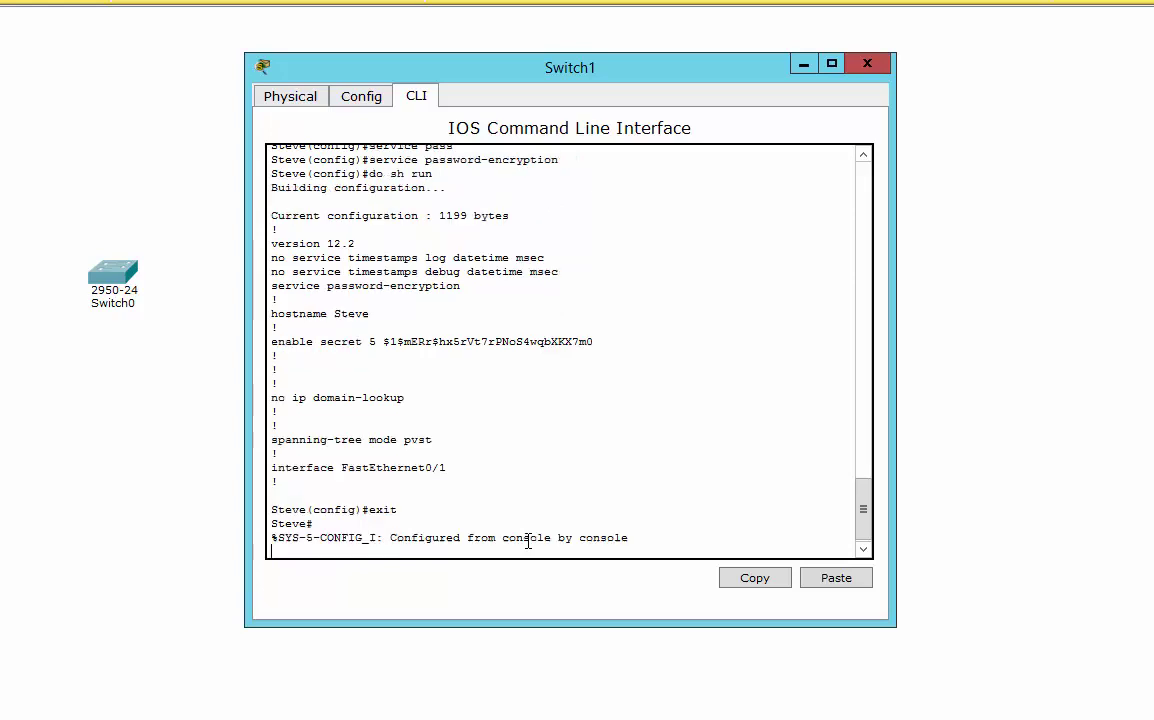
pyautogui.press('Return')
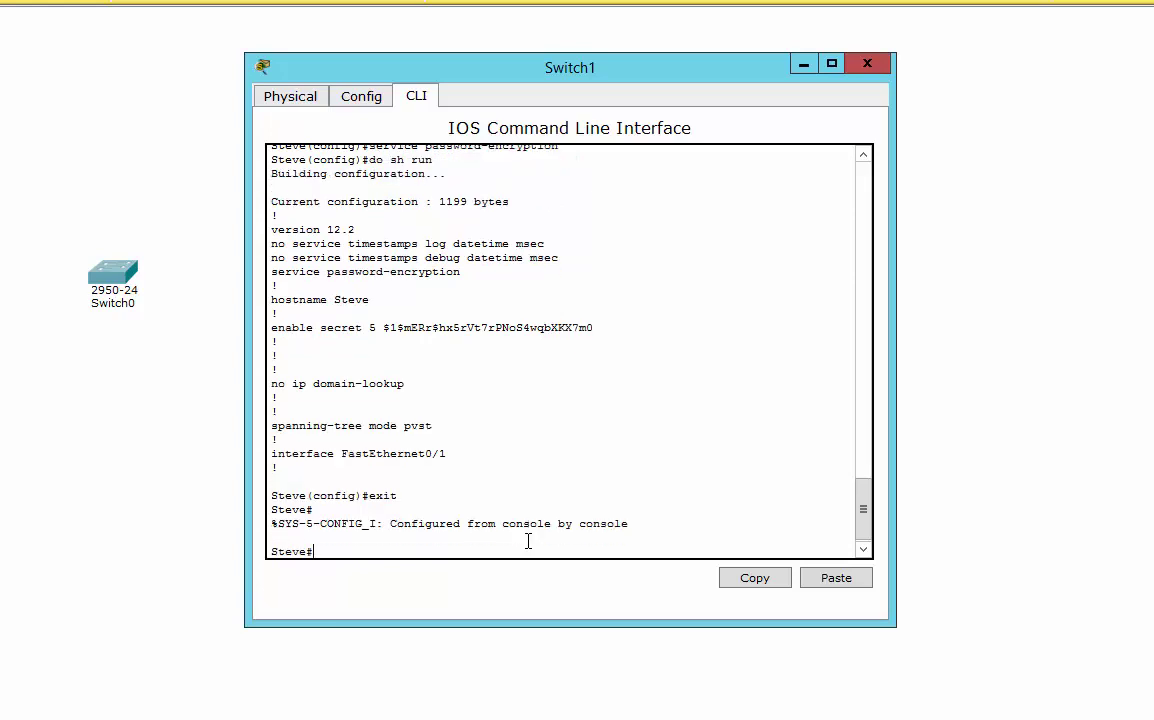
pyautogui.write('copy run')
pyautogui.press('Tab')
pyautogui.write('star')
pyautogui.press('Tab')
pyautogui.press('Return')
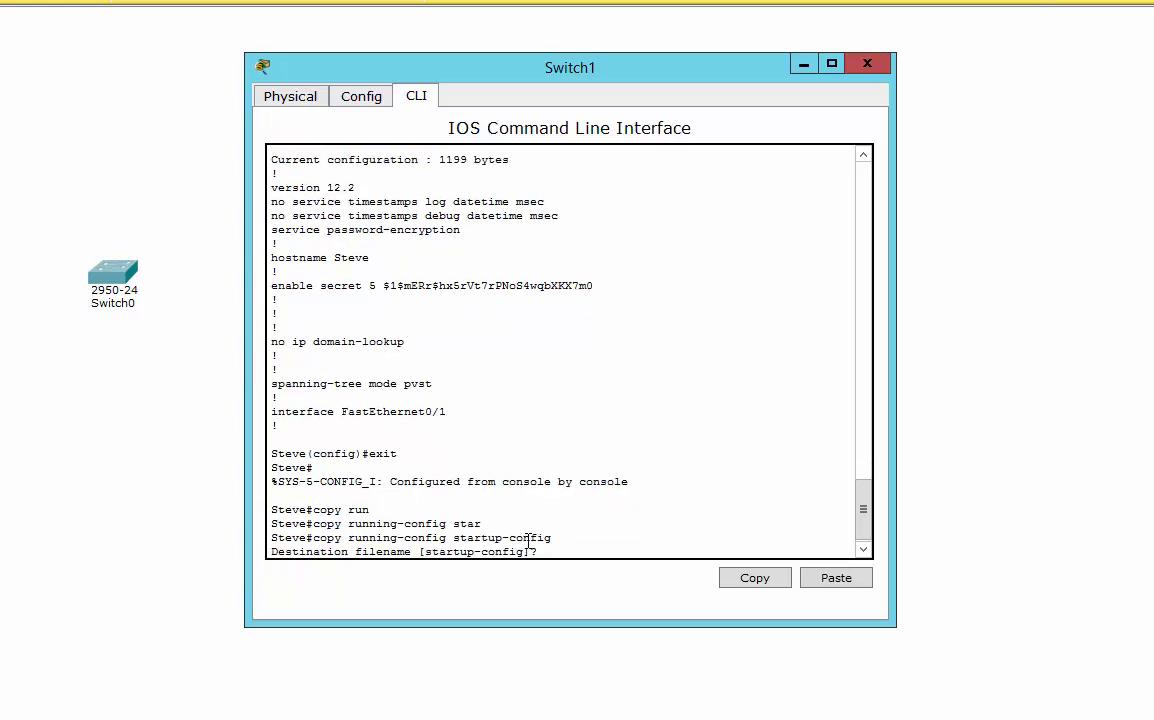
pyautogui.press('Return')
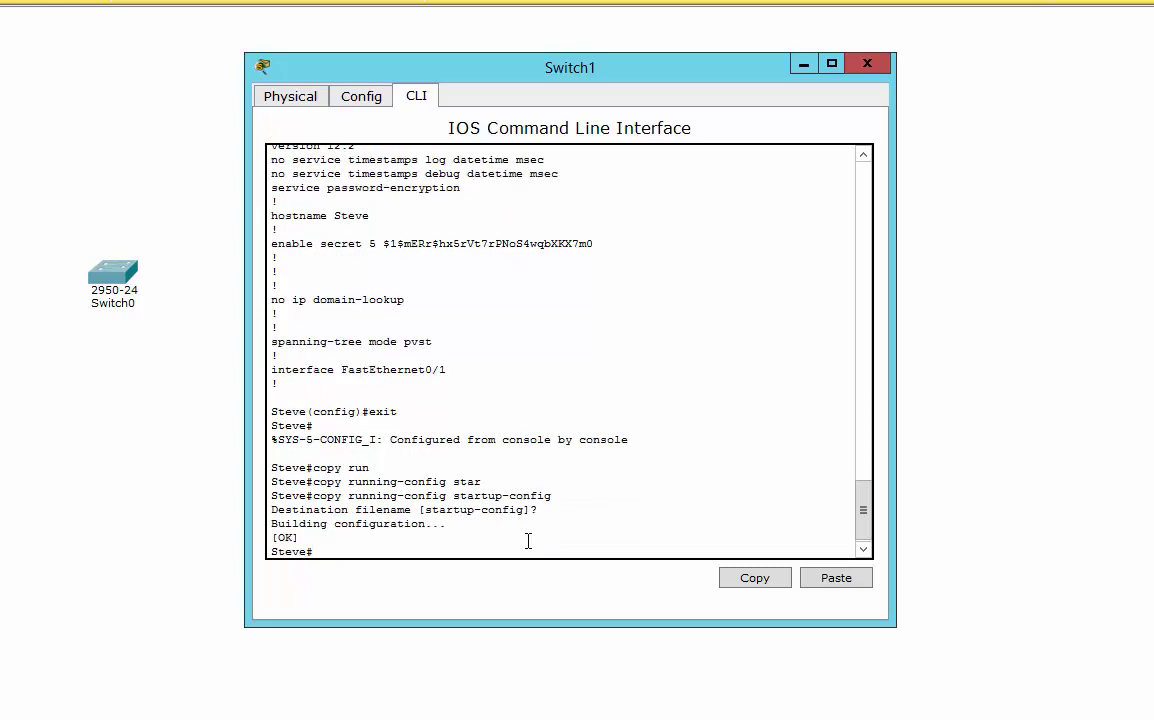
# Save the configuration again with copy run start and wr.
pyautogui.write('copy run start')
pyautogui.press('Return')
pyautogui.press('Return')
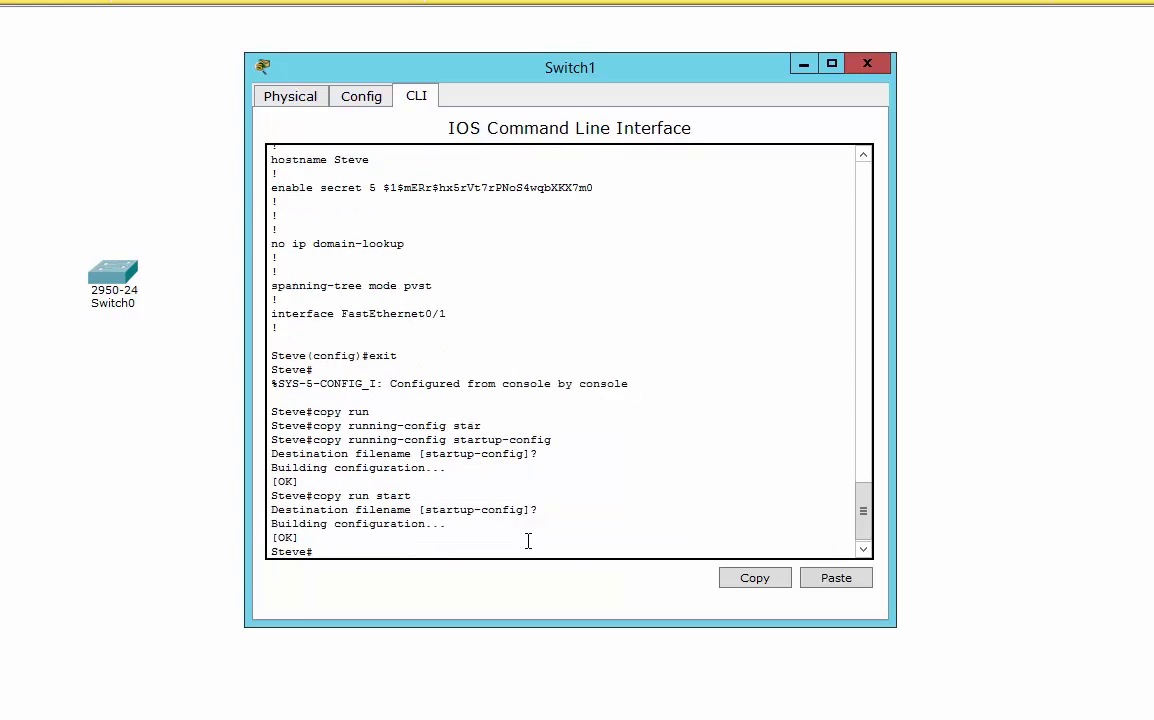
pyautogui.write('wr')
pyautogui.press('Return')
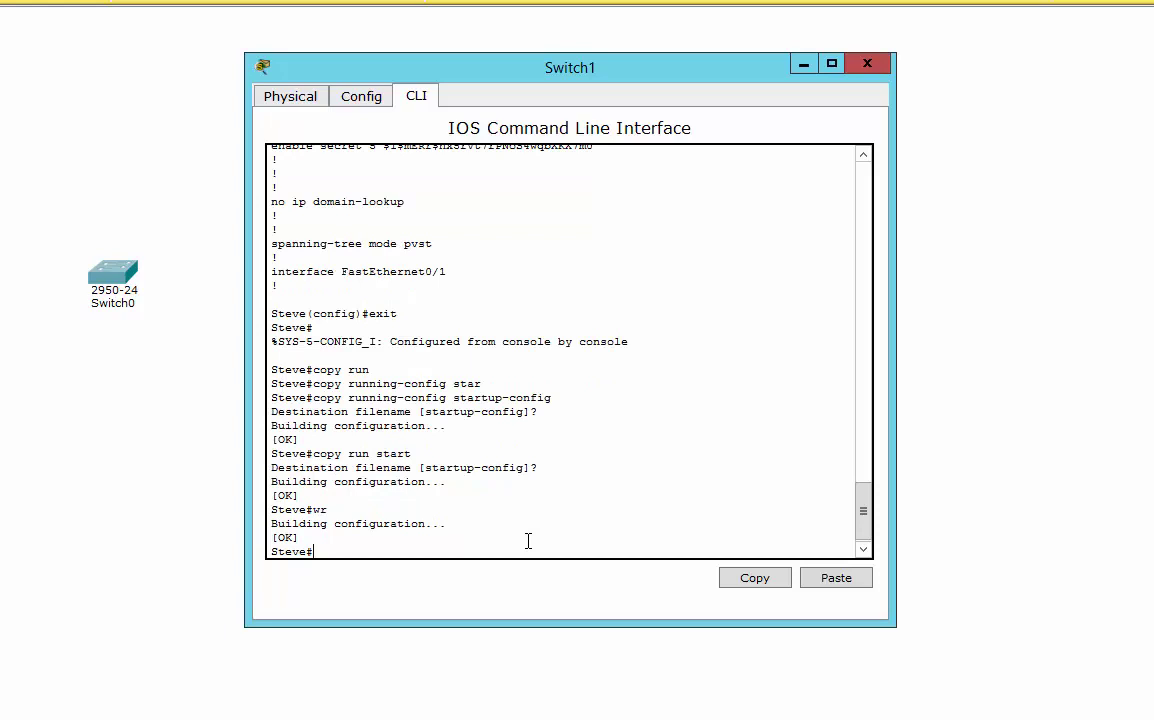